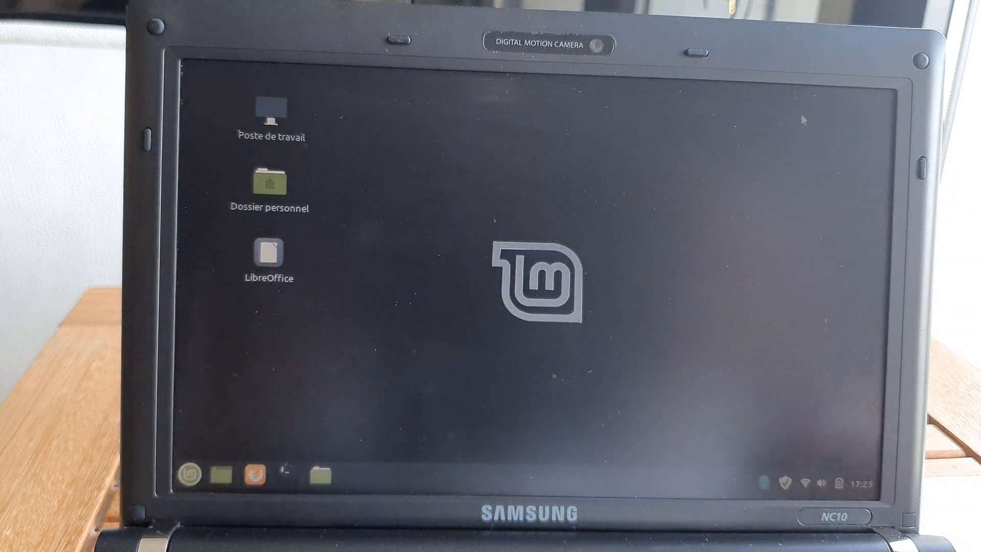
- Raise the Linux Mint screen brightness with the brightness-up key
key("XF86MonBrightnessUp")
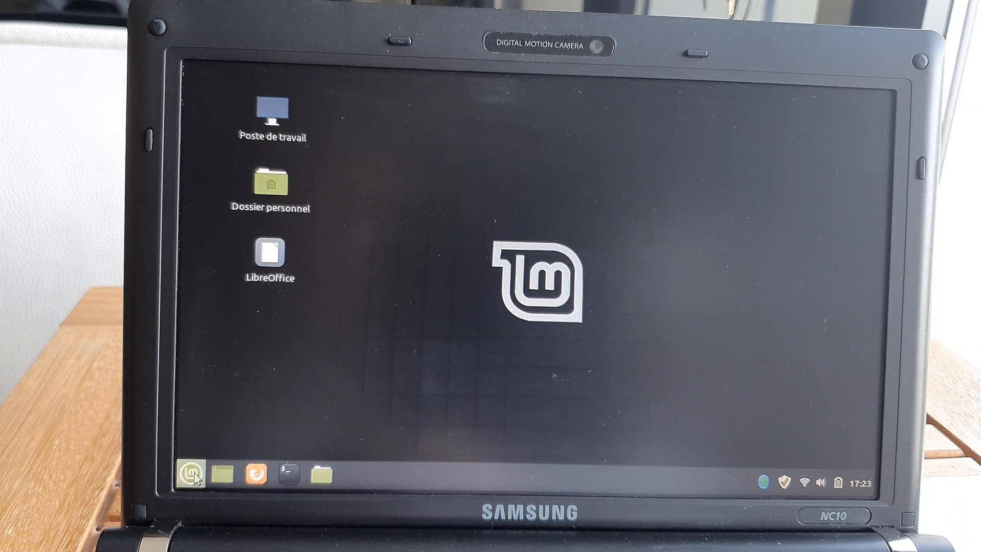
left_click(193, 475)
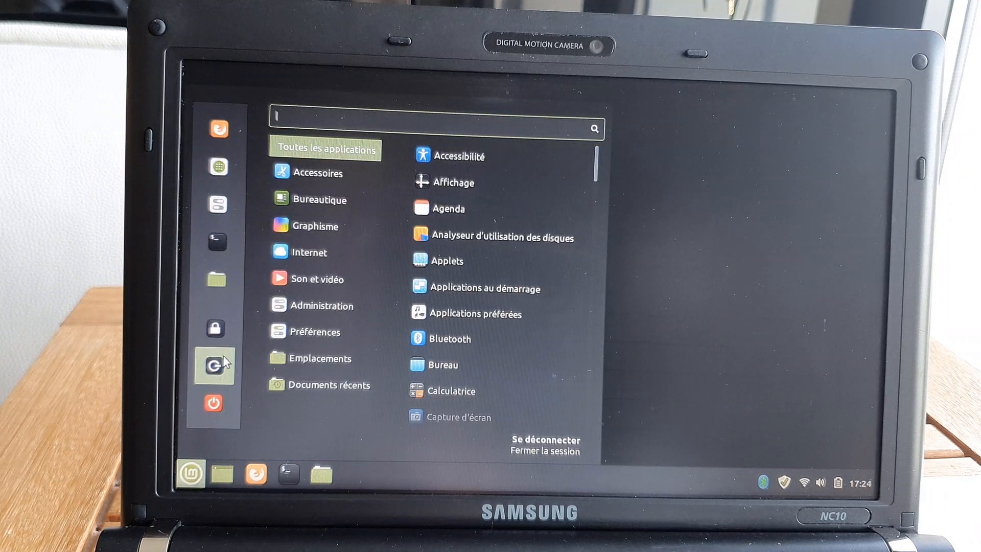
mouse_move(309, 253)
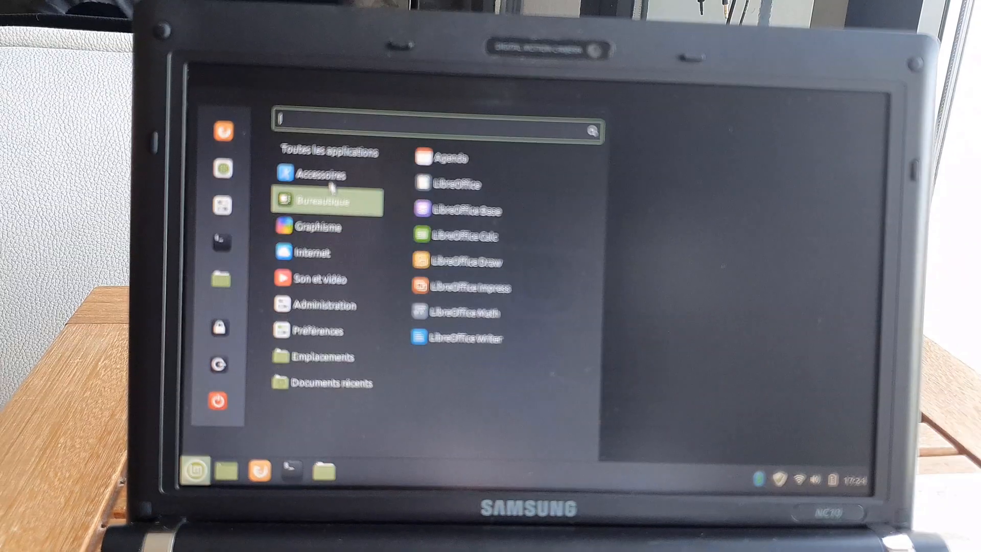
mouse_move(322, 173)
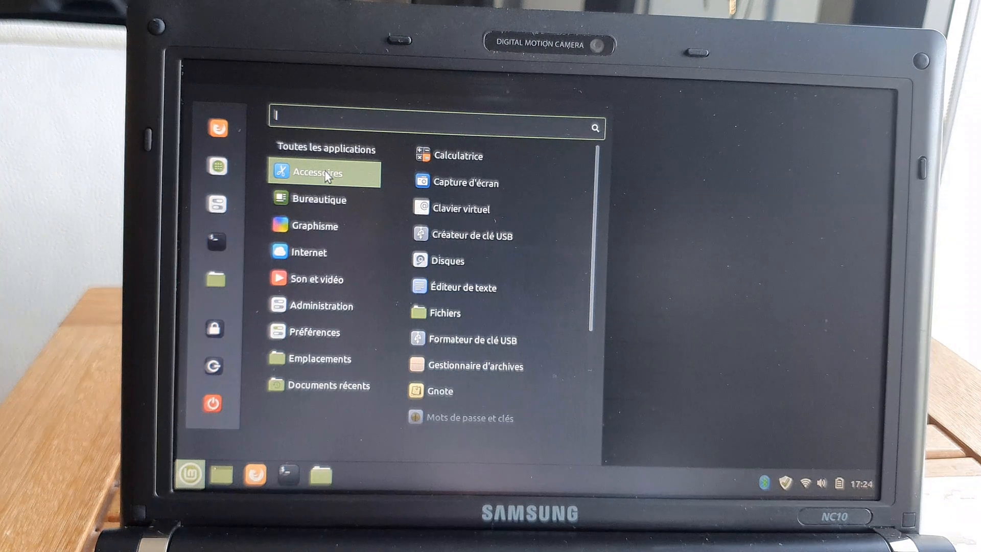
mouse_move(325, 201)
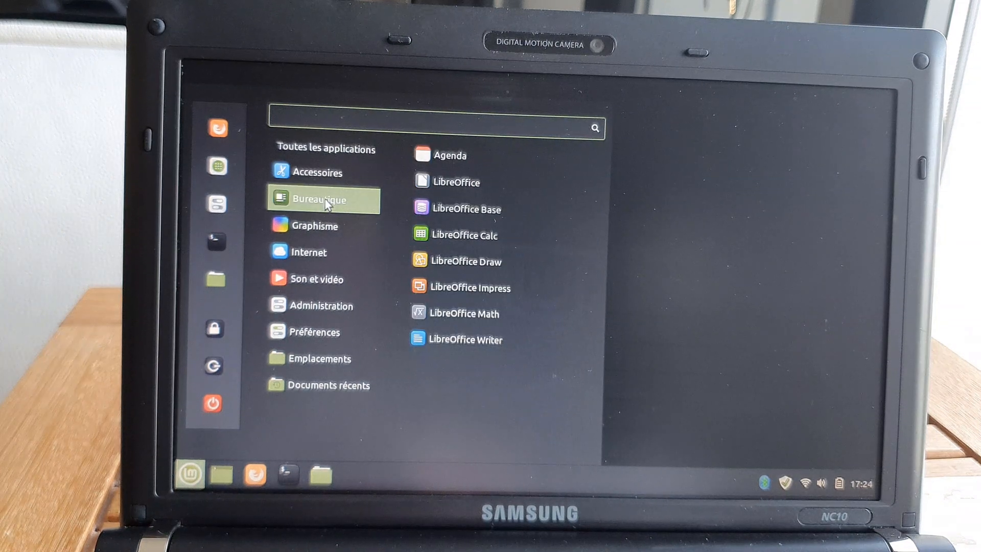
mouse_move(323, 223)
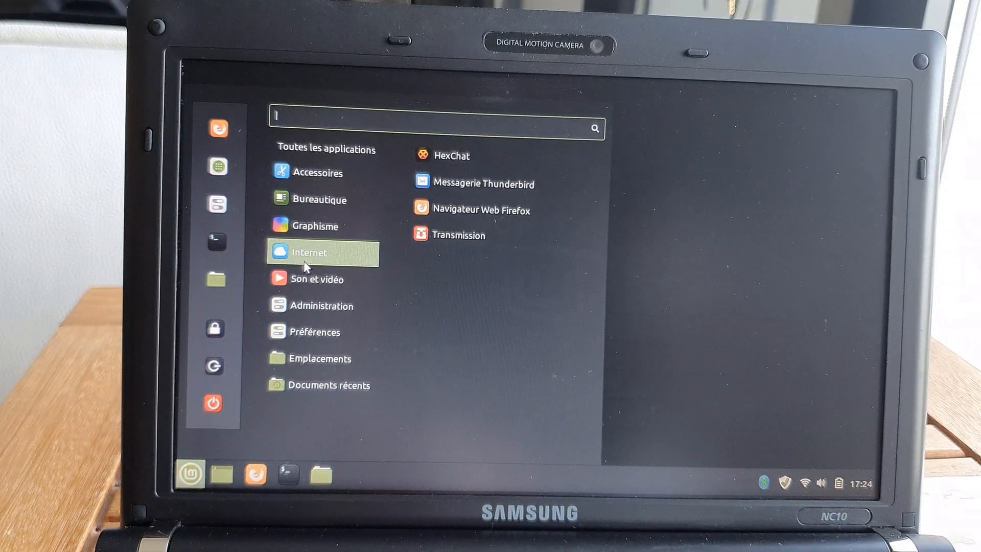
mouse_move(310, 277)
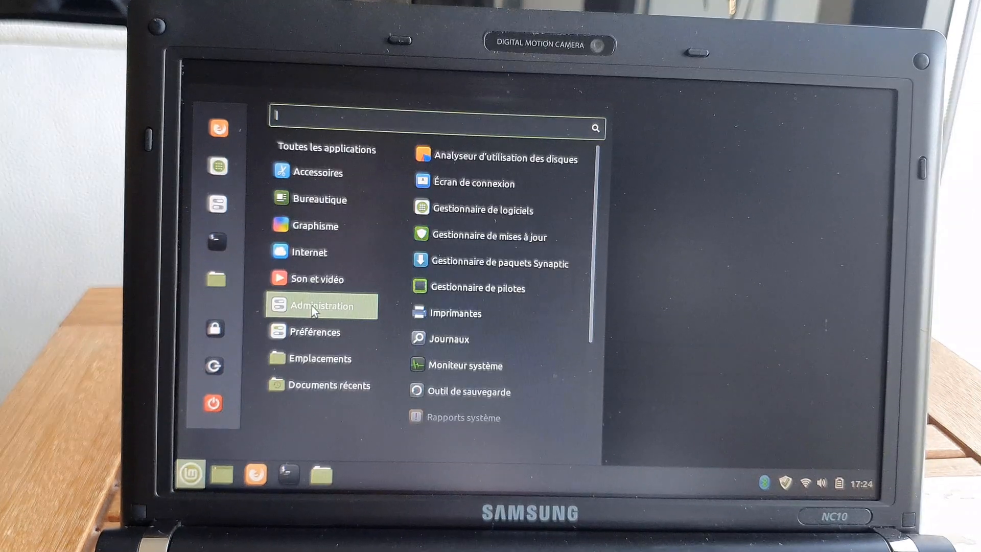
mouse_move(321, 337)
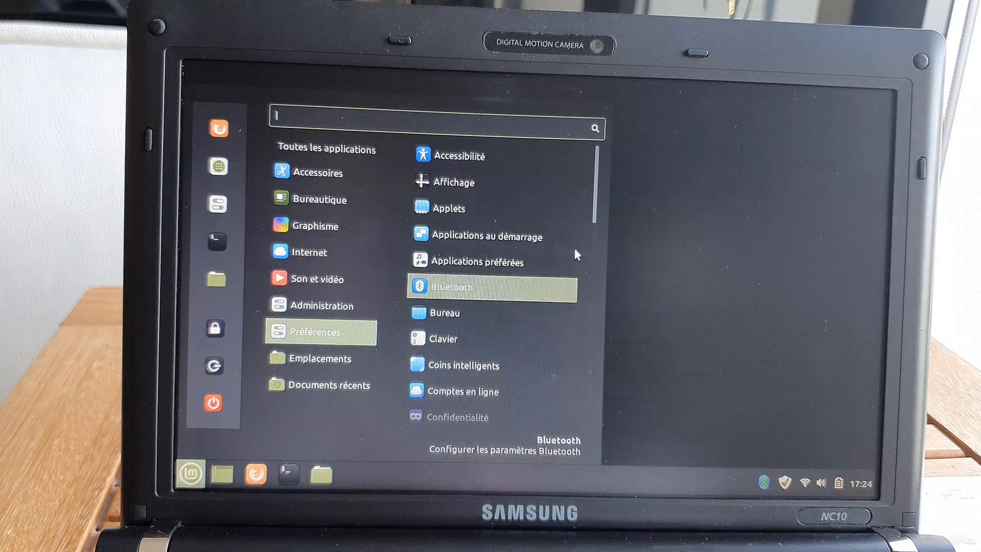
left_click(661, 238)
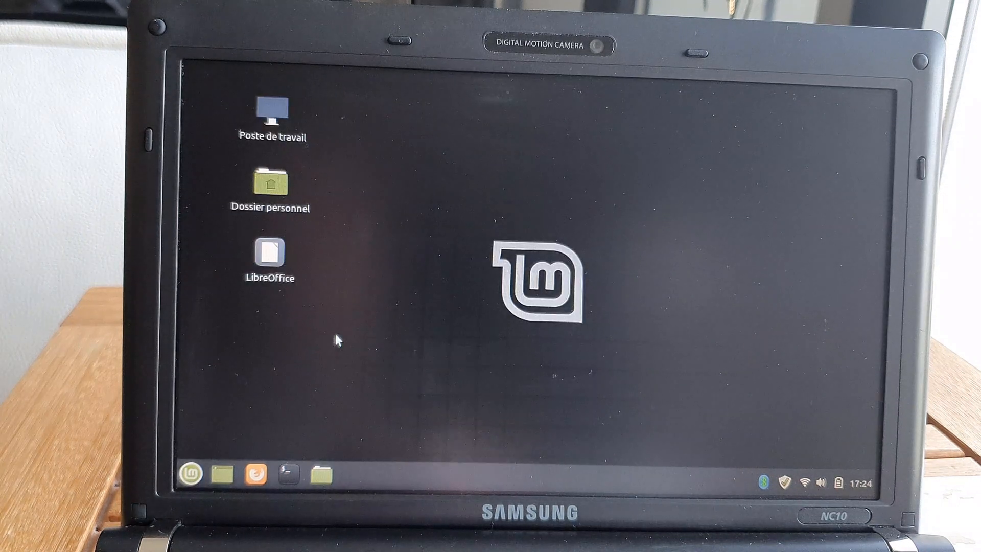
left_click(319, 474)
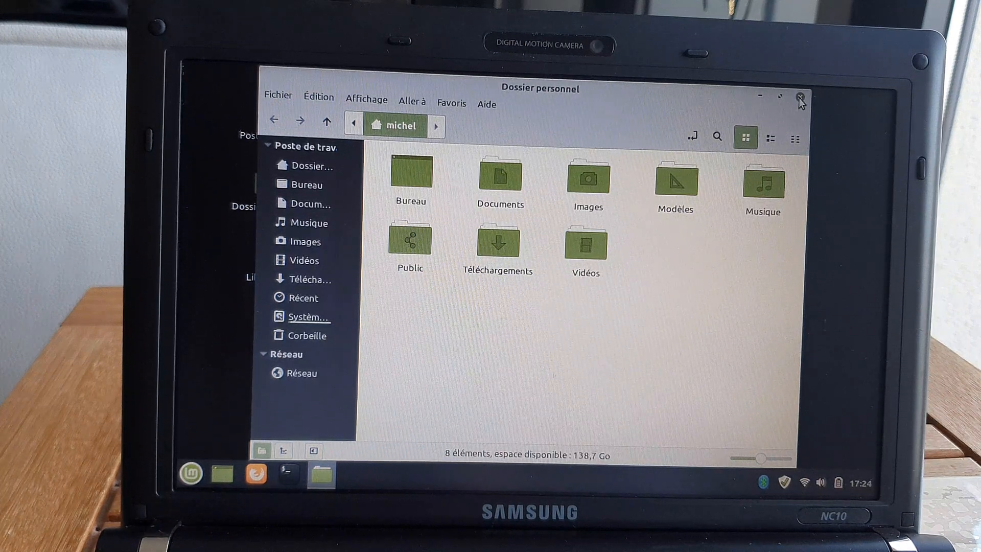
left_click(800, 98)
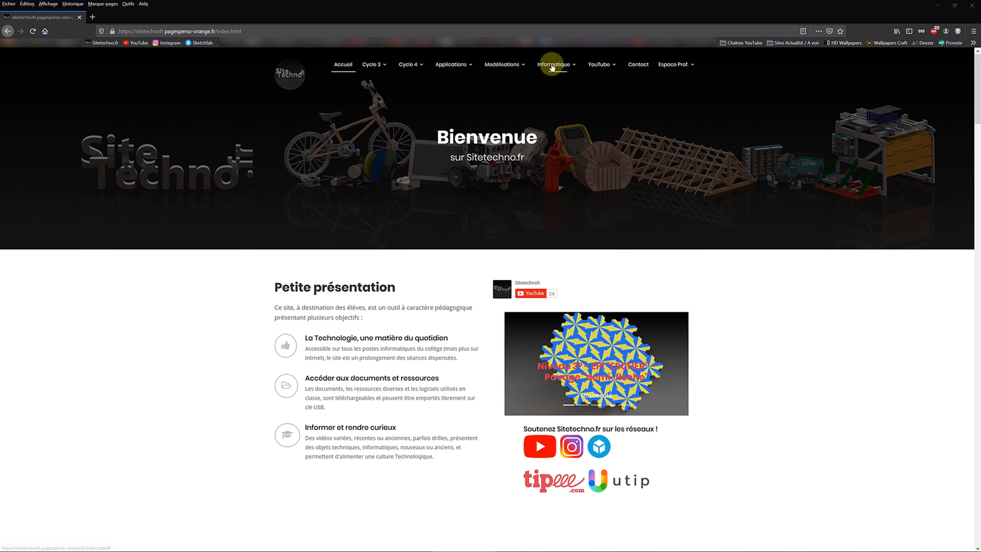
- From the Logiciels page, save the Linux Mint Cinnamon 32-bit ISO into Téléchargements and watch its download progress
left_click(549, 81)
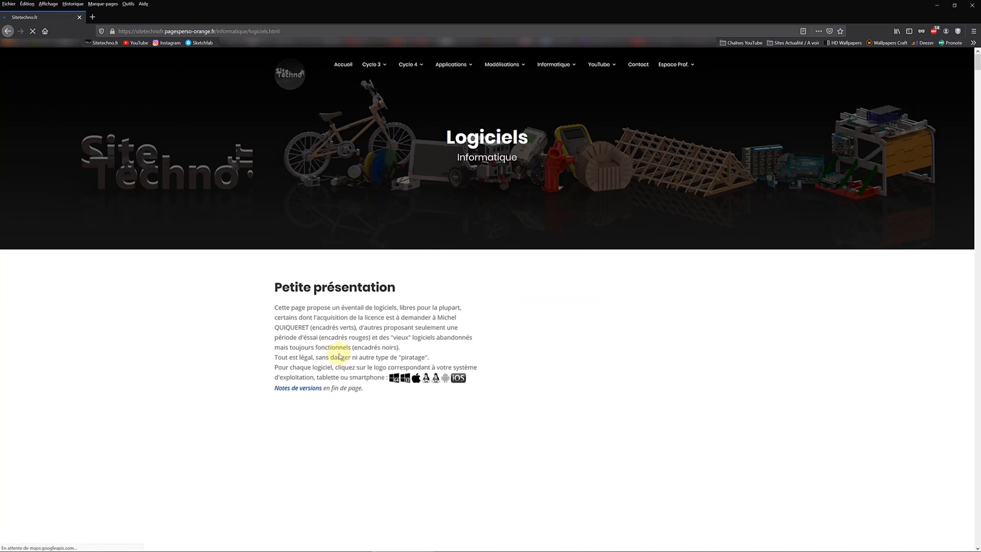
scroll(257, 384, "down", 6)
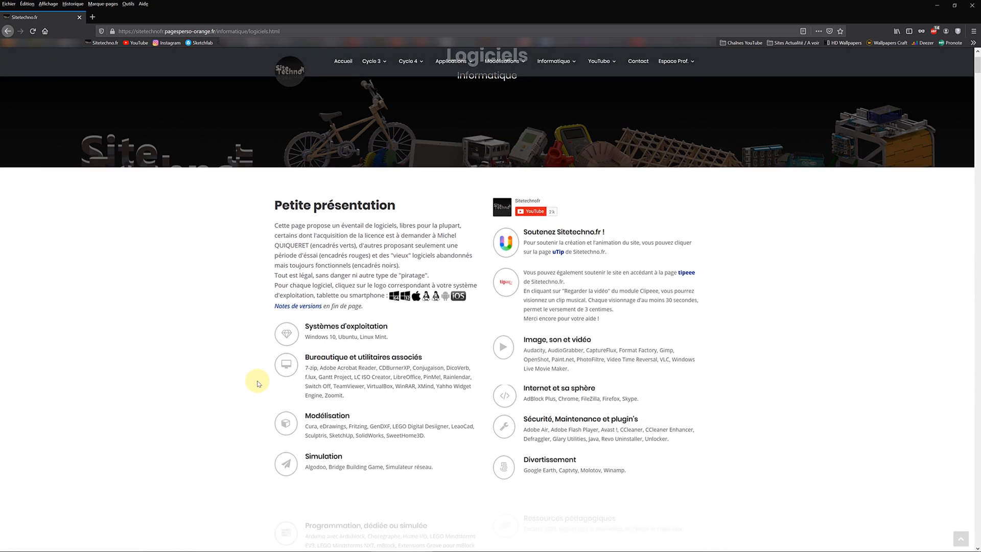
scroll(259, 382, "down", 3)
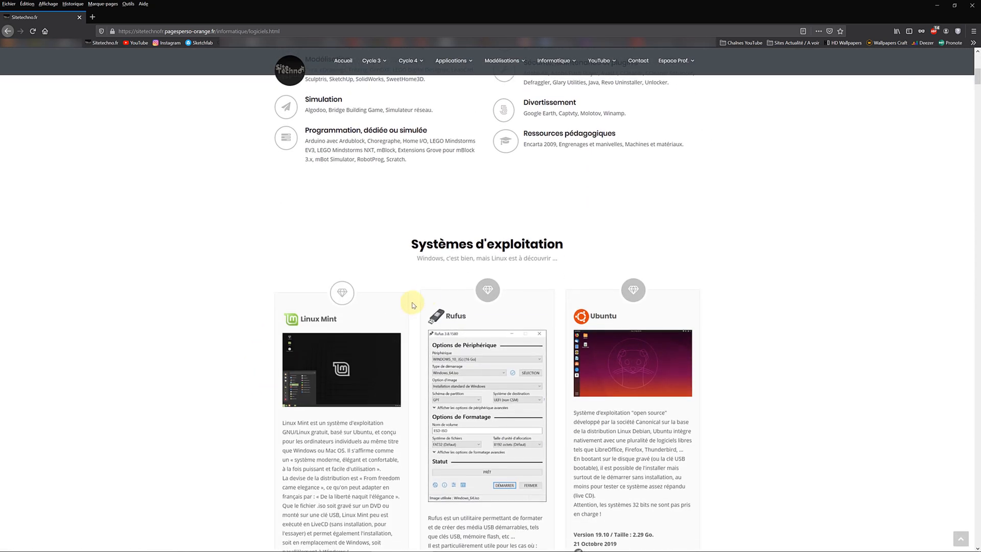
scroll(320, 204, "down", 2)
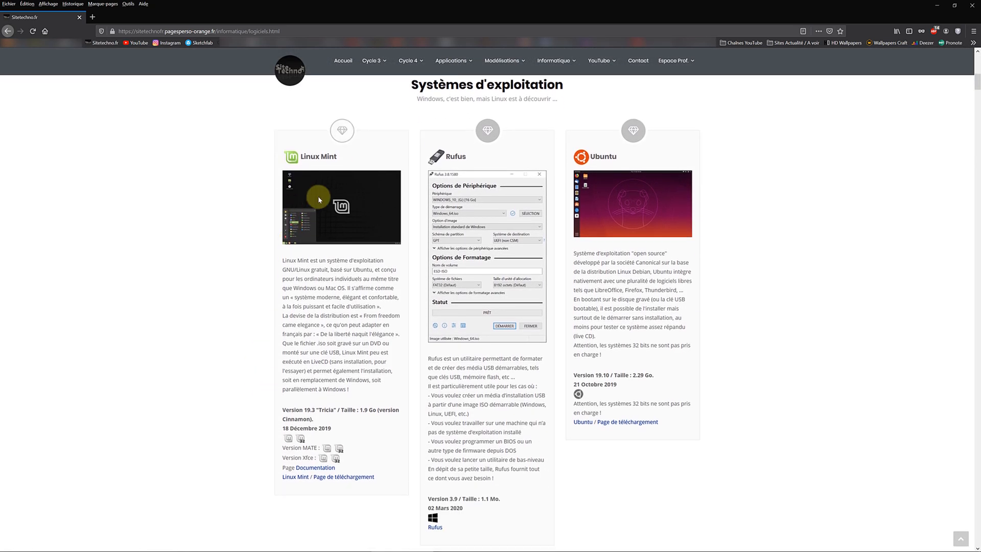
scroll(289, 398, "down", 1)
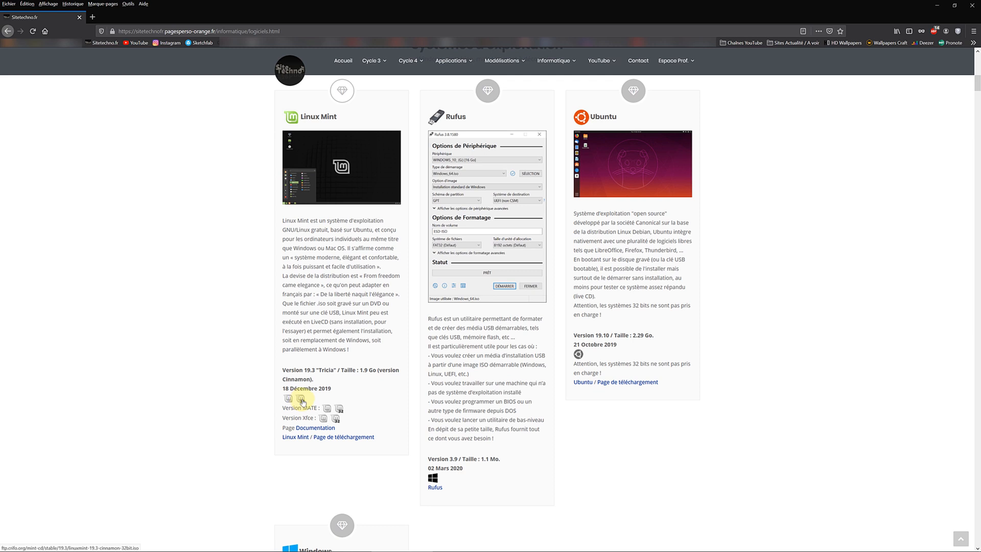
left_click(302, 399)
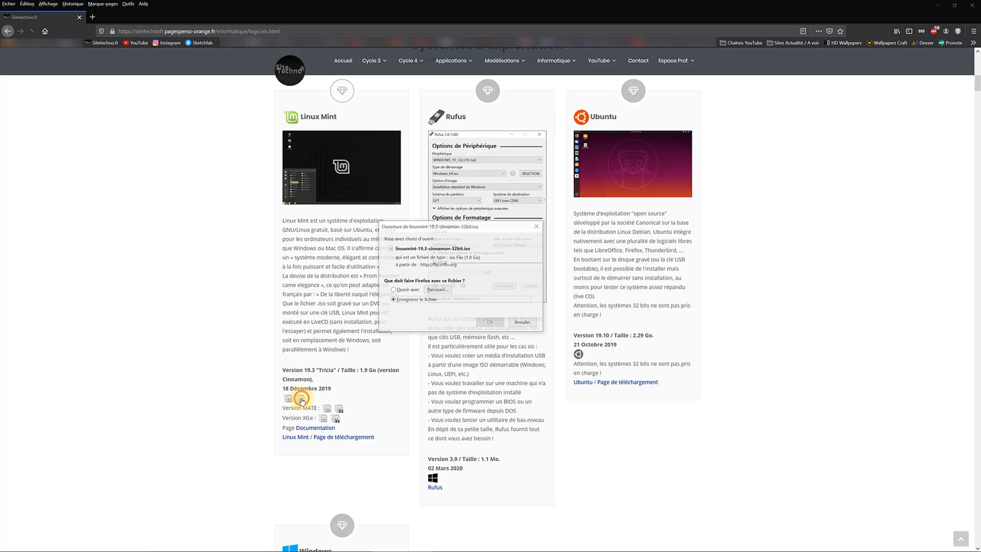
left_click(491, 322)
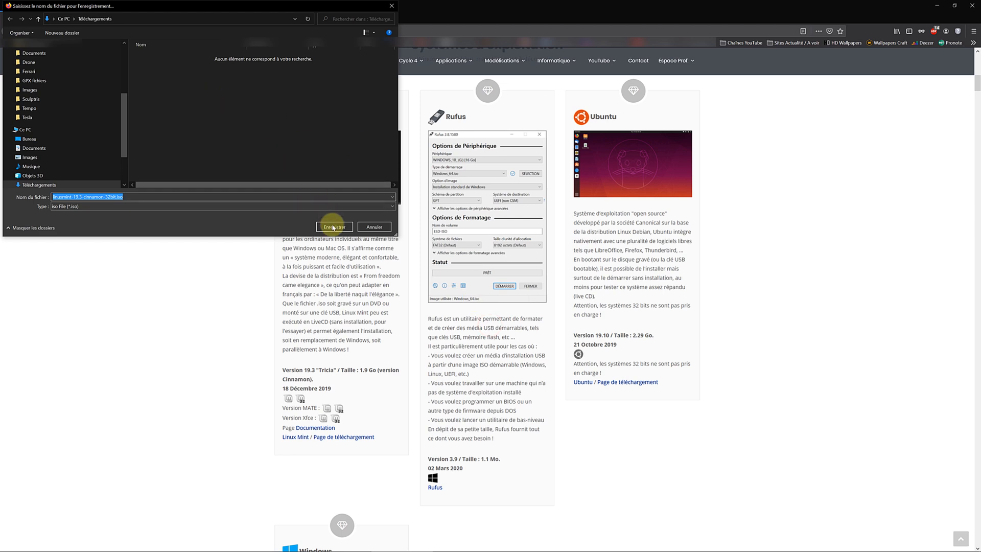
left_click(333, 226)
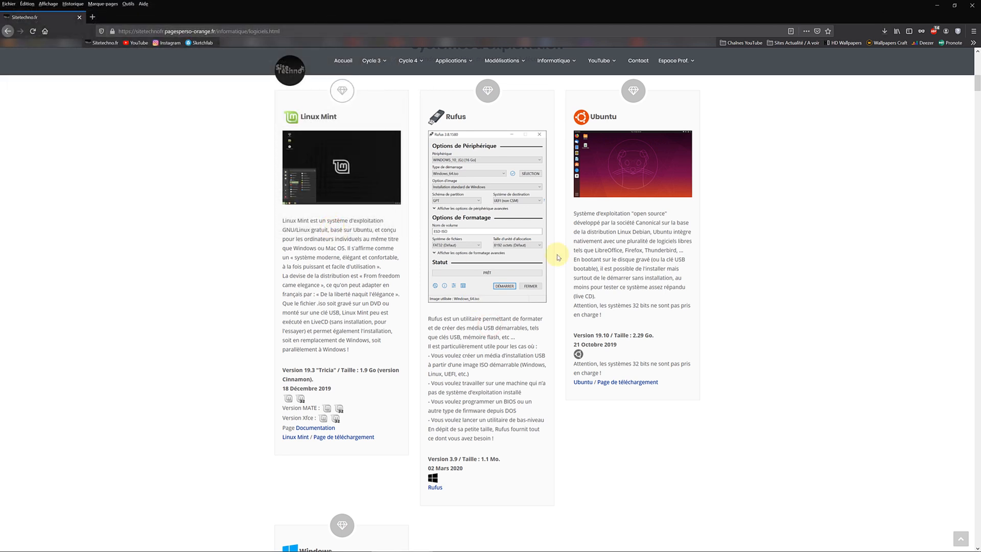
left_click(884, 31)
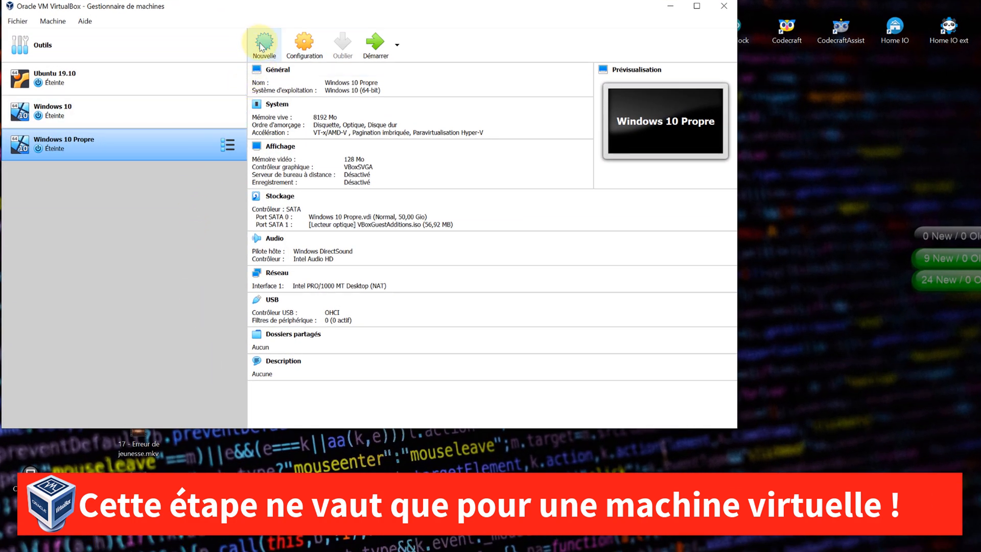
- Start a new VM named Linux Mint, type Ubuntu (32-bit), with 1024 MB of memory
left_click(264, 43)
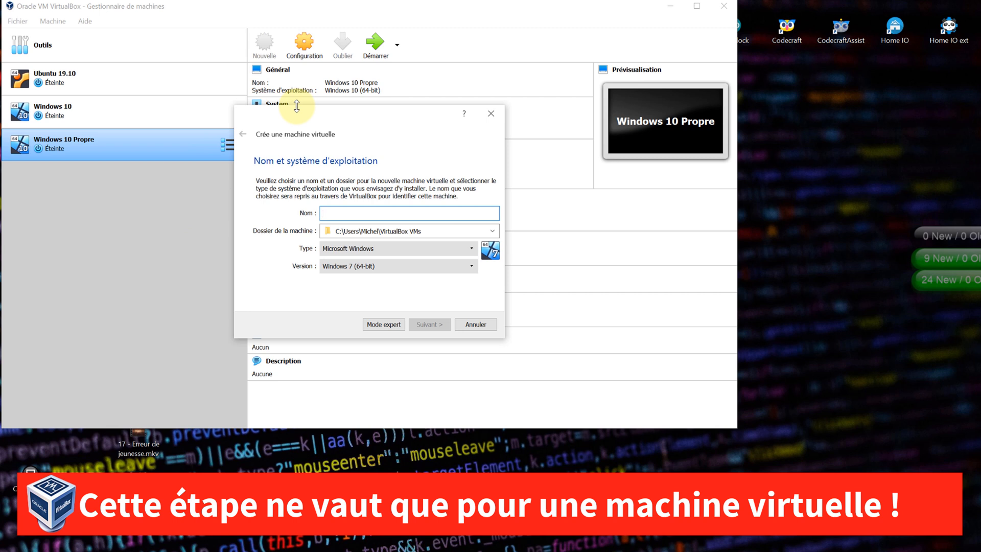
type("Linux Mint")
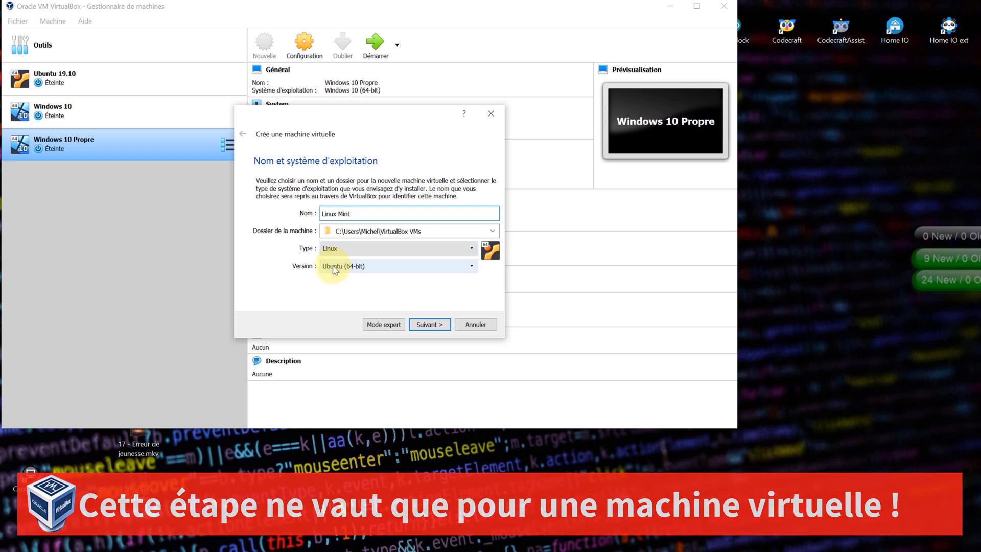
left_click(331, 266)
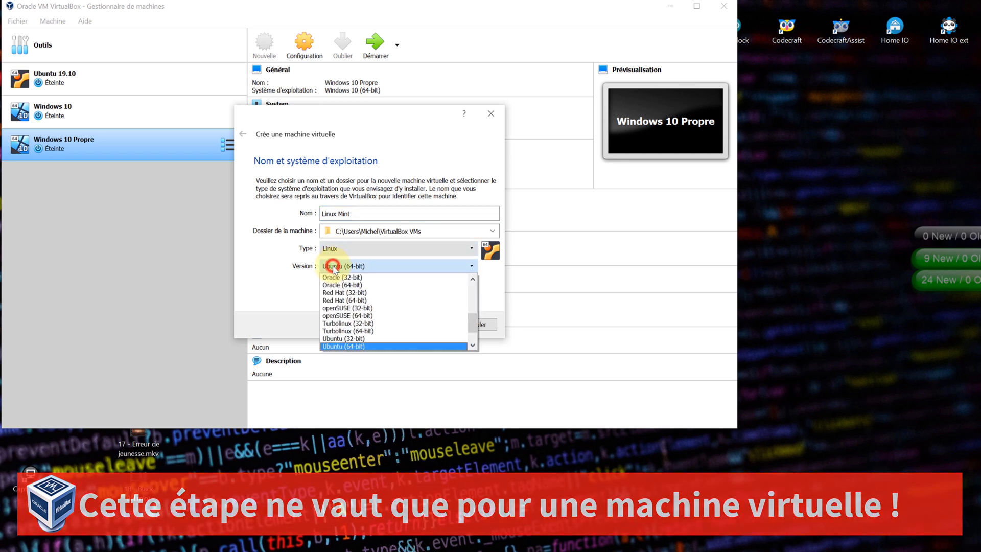
left_click(360, 346)
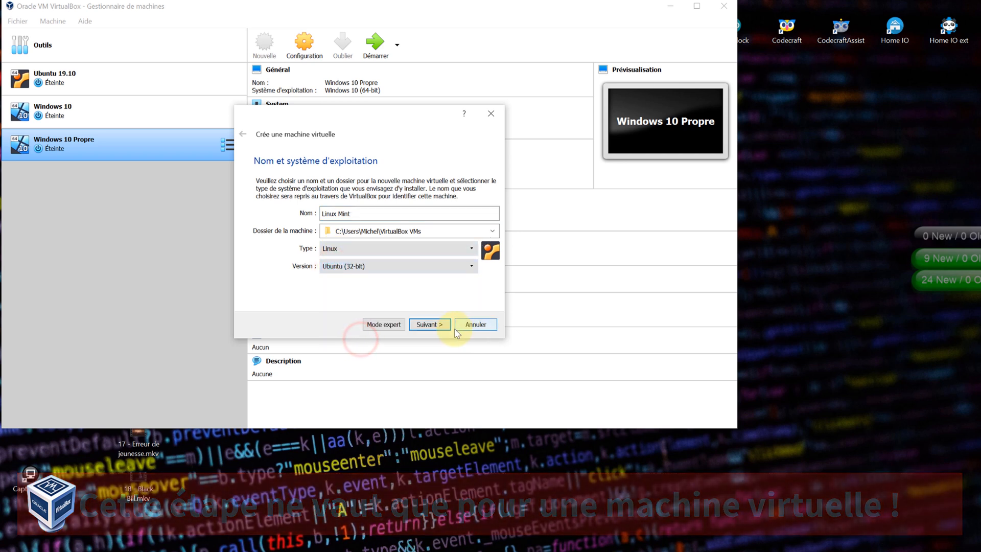
left_click(433, 325)
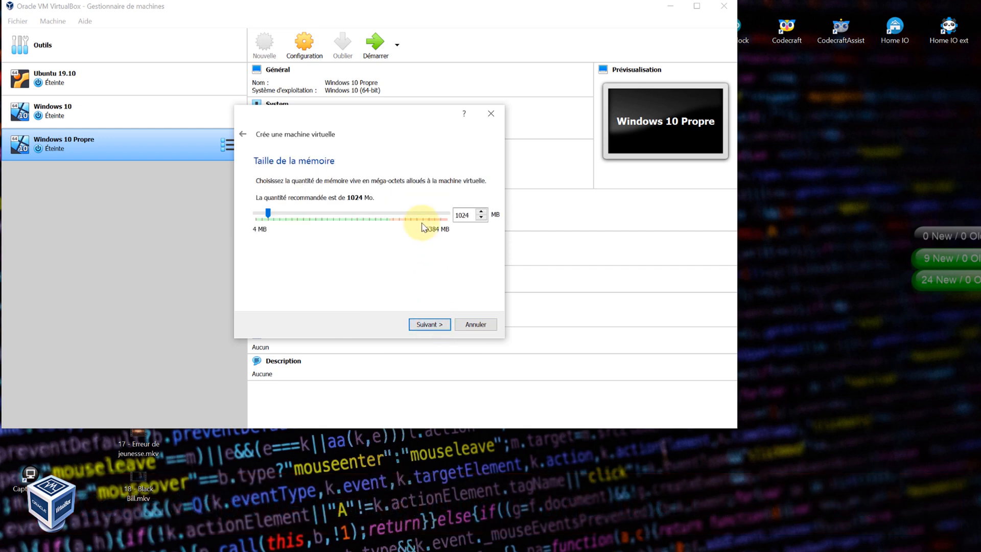
left_click(429, 324)
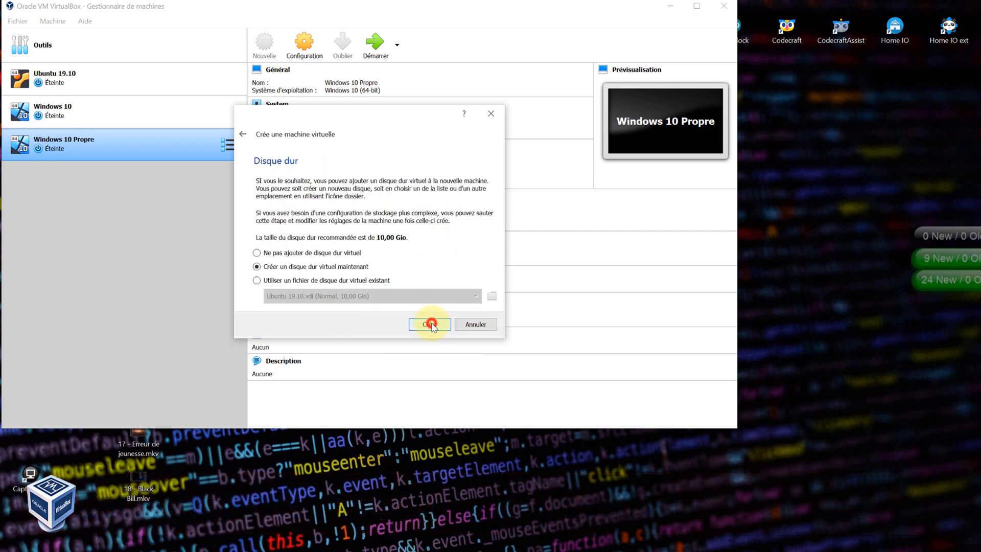
- Create a dynamically allocated VDI virtual hard disk of 20,78 Gio
left_click(430, 325)
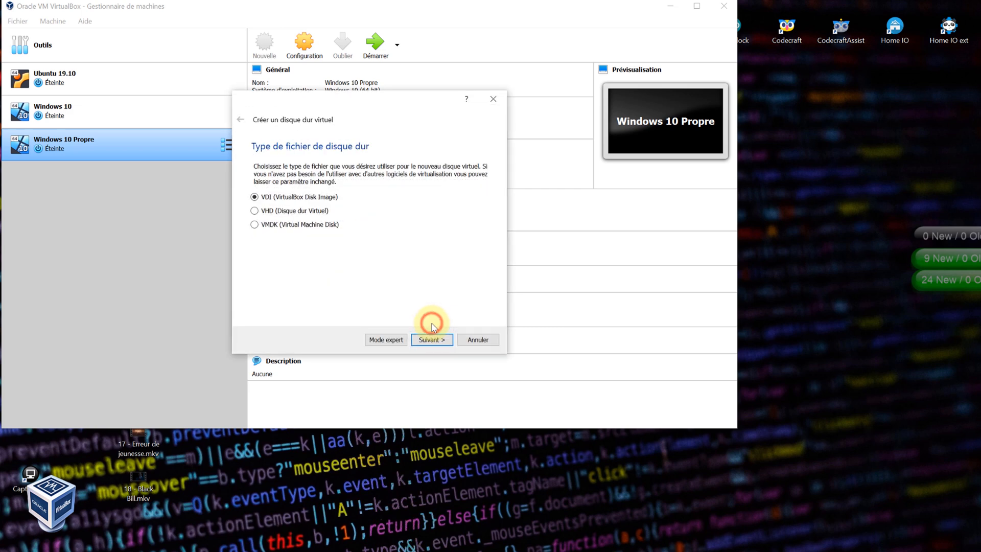
left_click(435, 341)
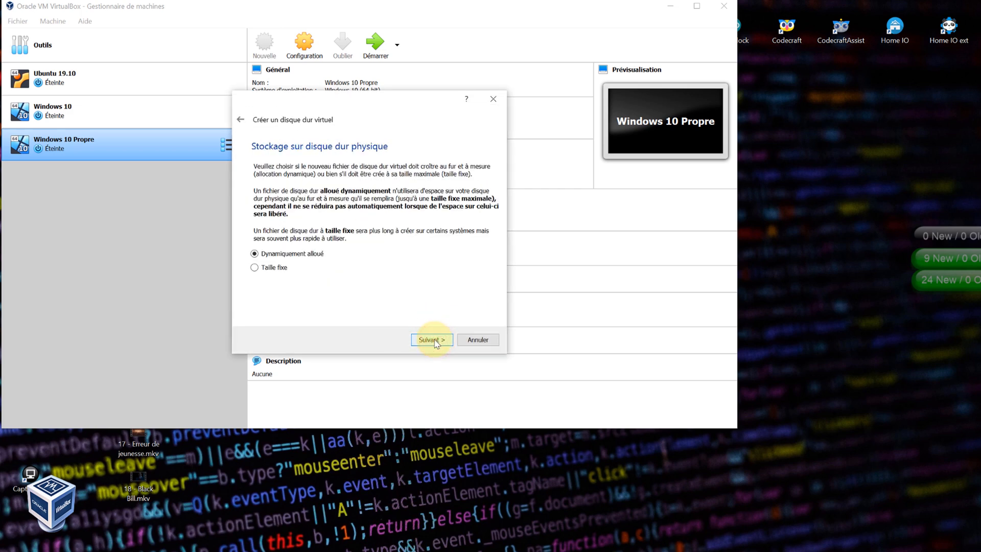
left_click(435, 341)
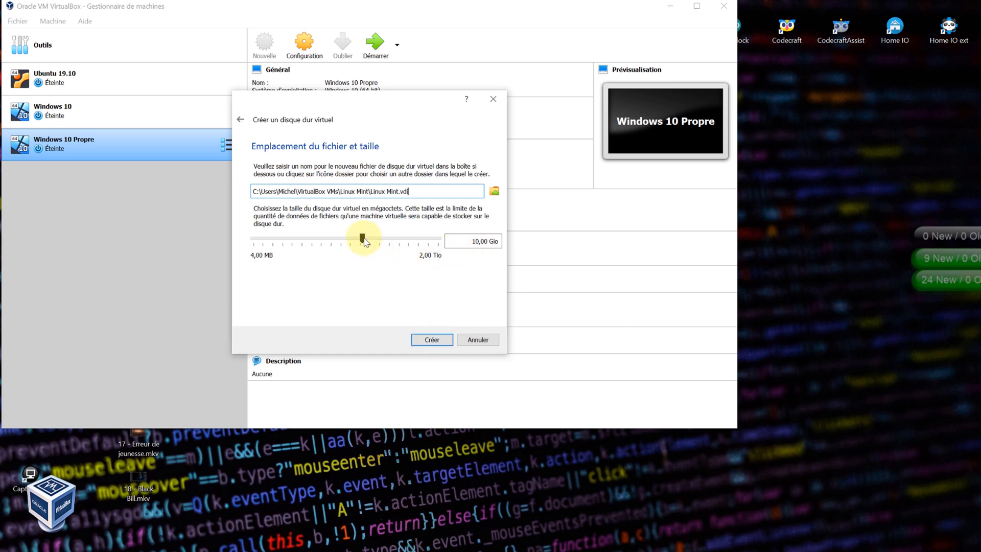
left_click_drag(363, 242, 379, 243)
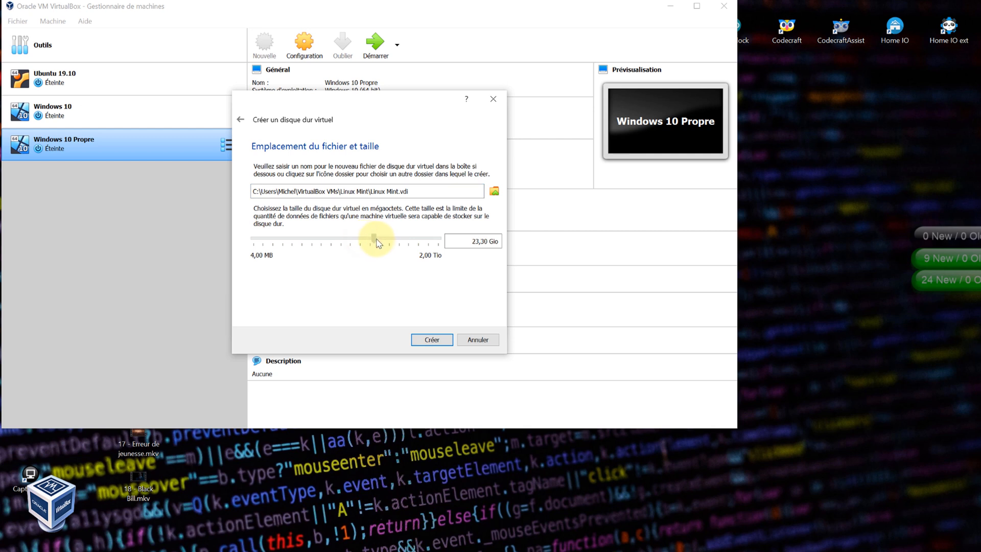
mouse_move(375, 242)
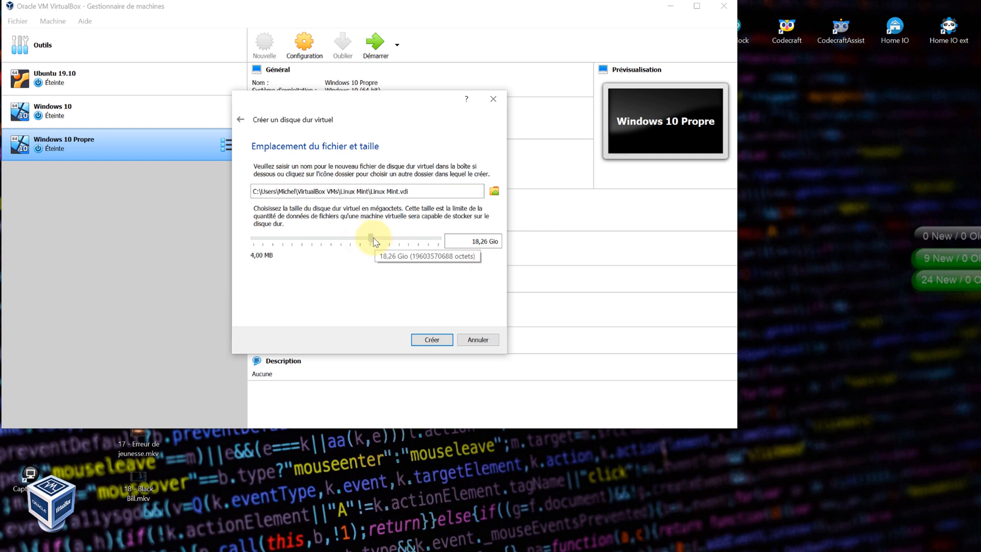
left_click_drag(375, 242, 376, 242)
left_click(432, 340)
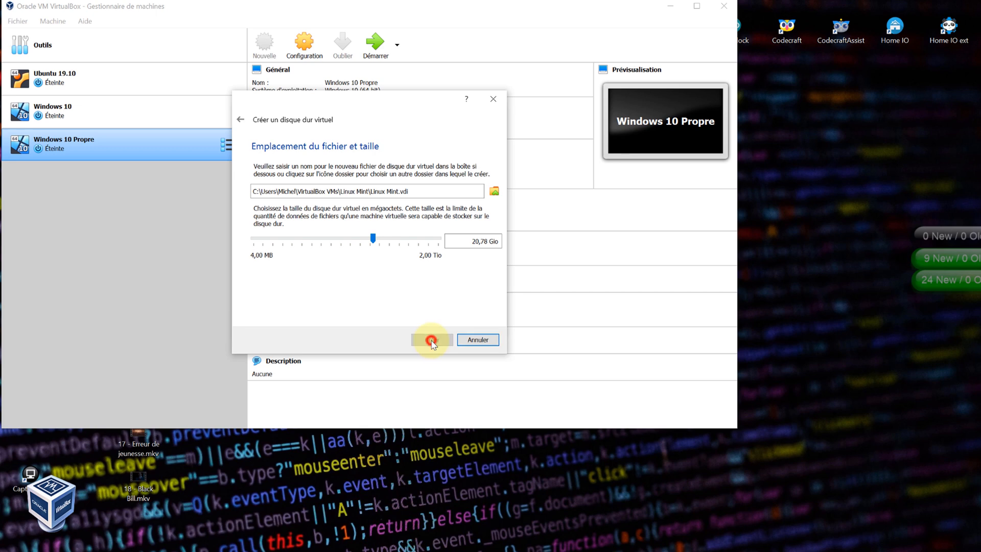
- Start the Linux Mint VM and add linuxmint-19.3-cinnamon-32bit.iso from Téléchargements as its startup disk
left_click(374, 47)
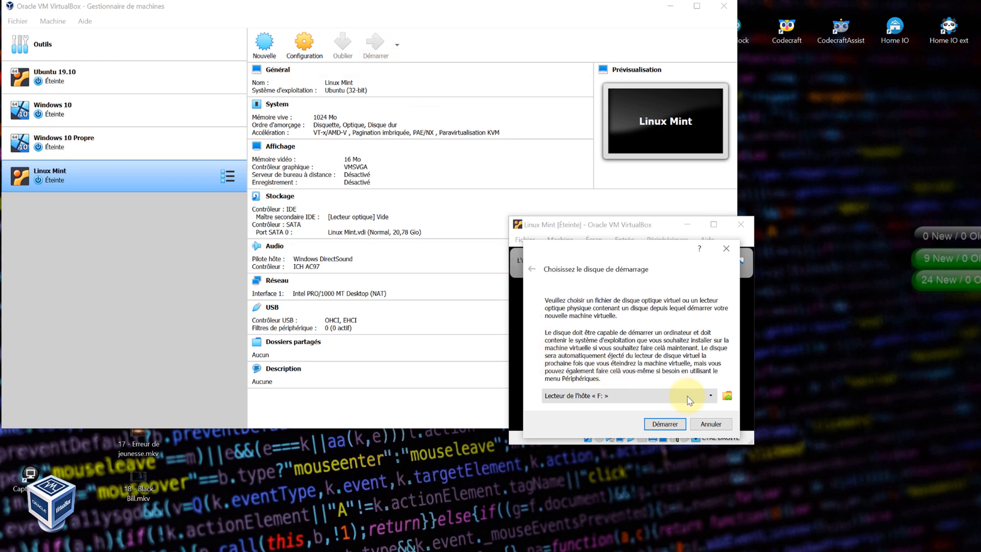
left_click(727, 396)
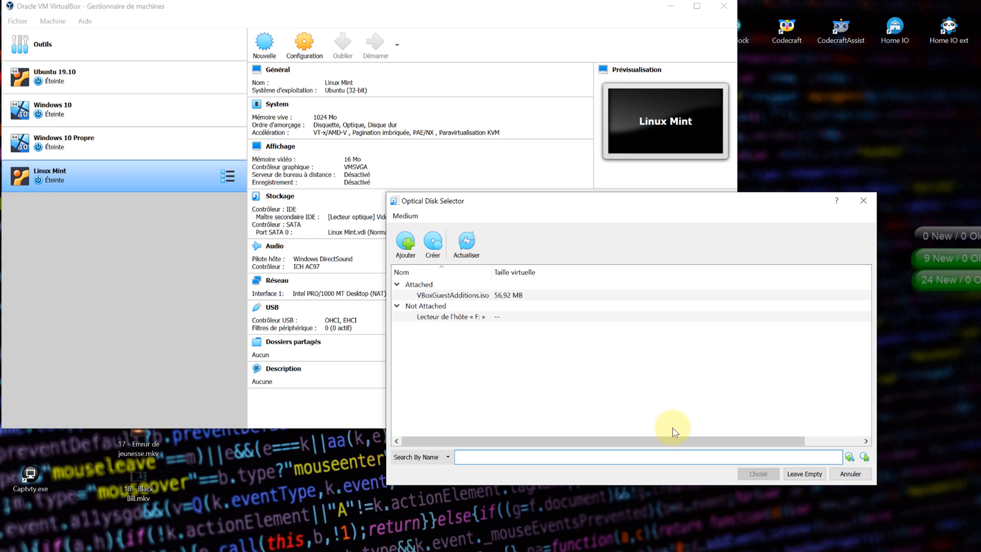
left_click(406, 244)
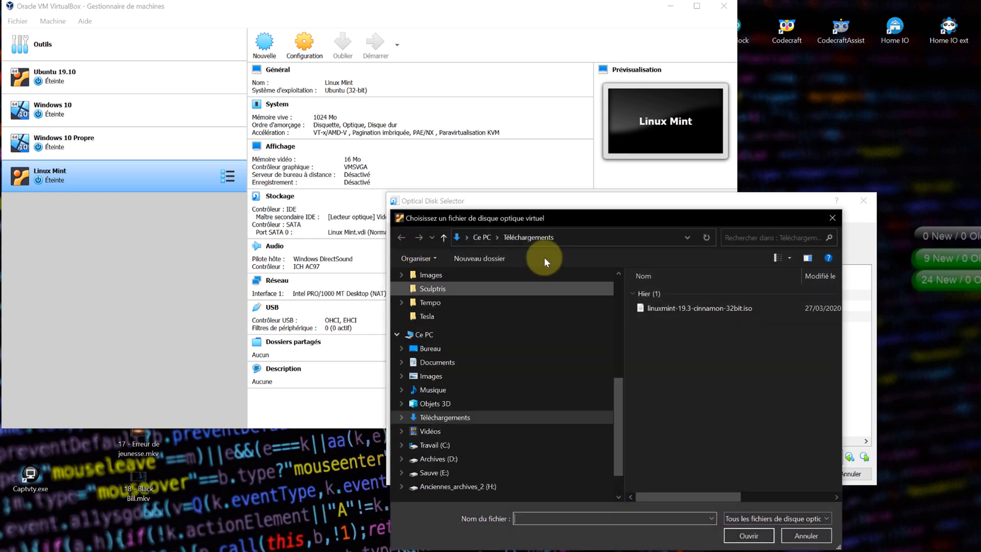
left_click(667, 308)
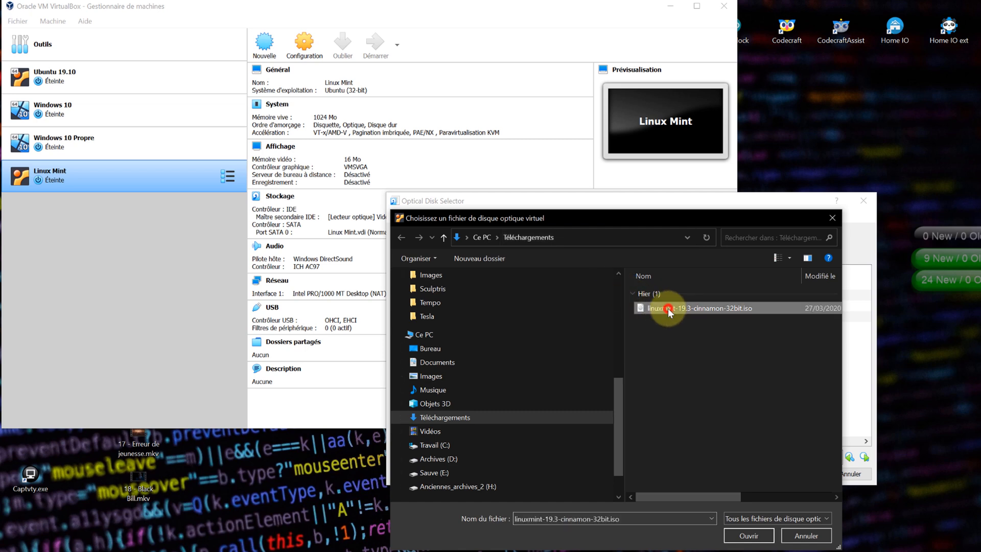
left_click(740, 528)
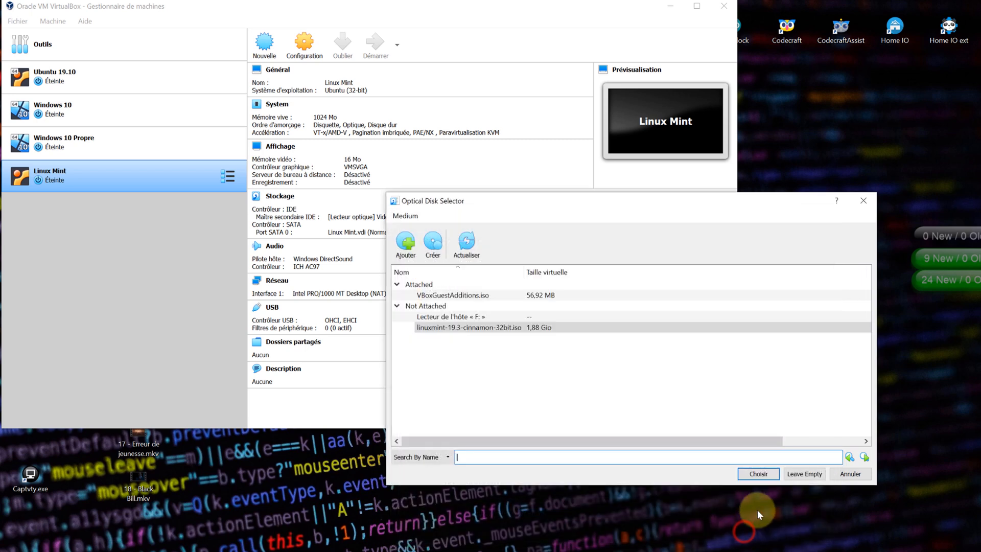
left_click(752, 533)
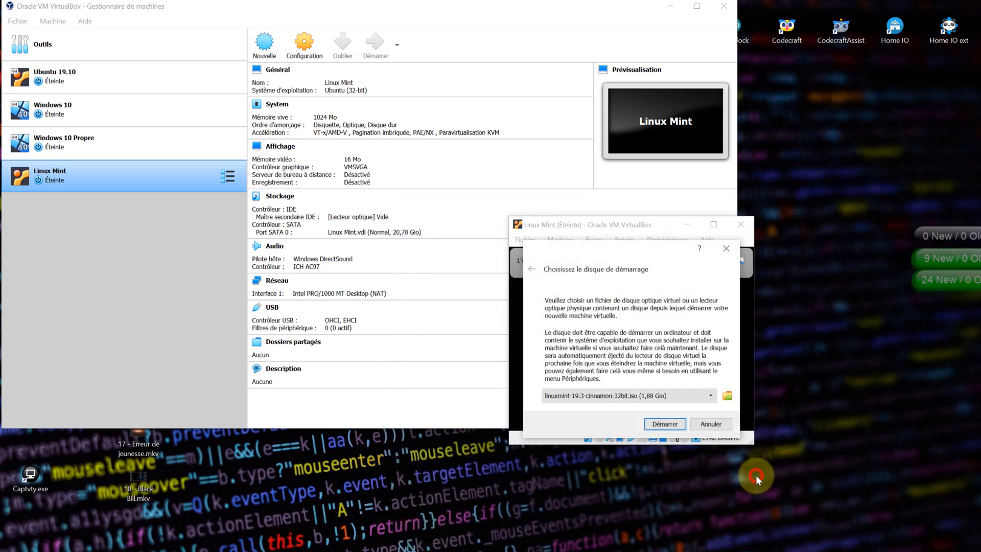
- Boot the VM from the ISO without waiting, then dismiss the keyboard-capture and mouse-integration notices
left_click(674, 426)
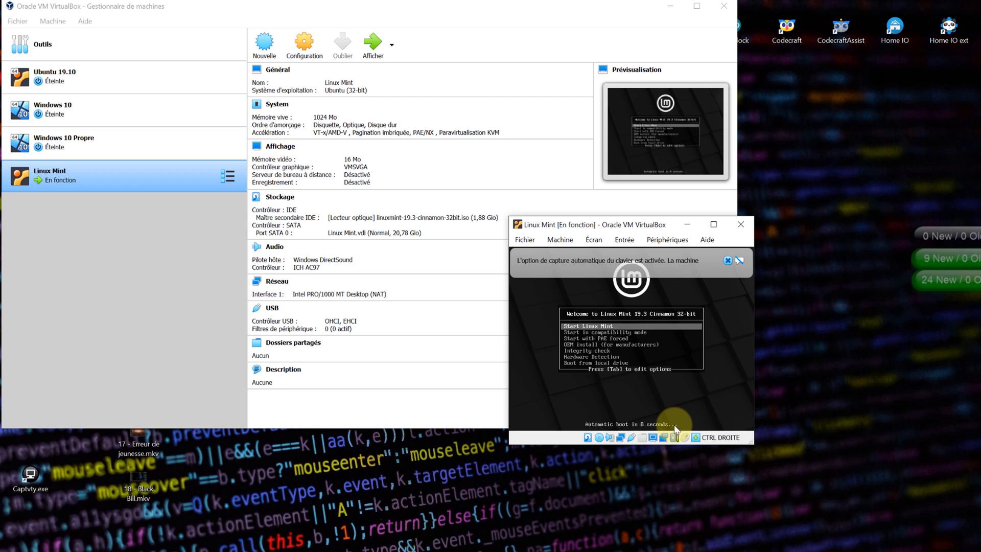
key("Return")
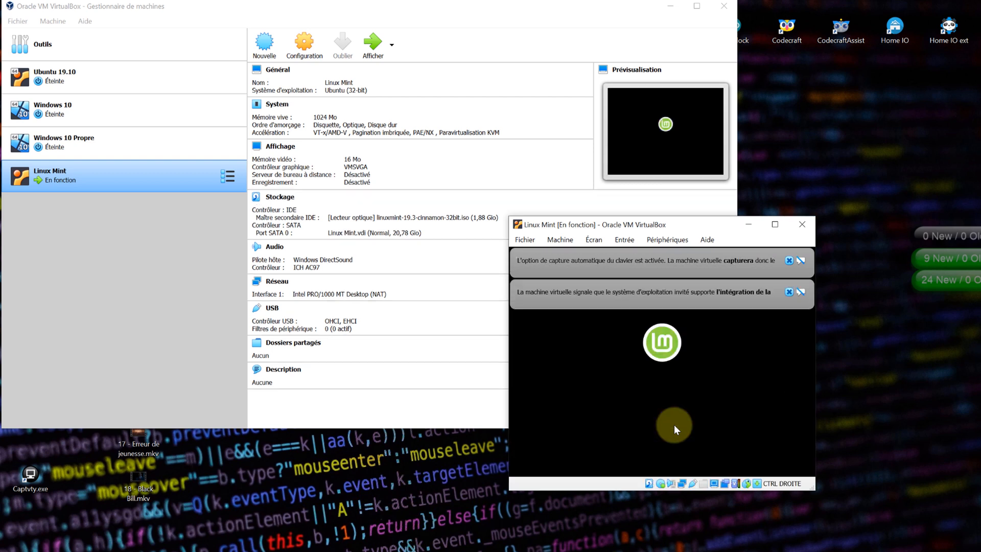
left_click(788, 262)
left_click(788, 261)
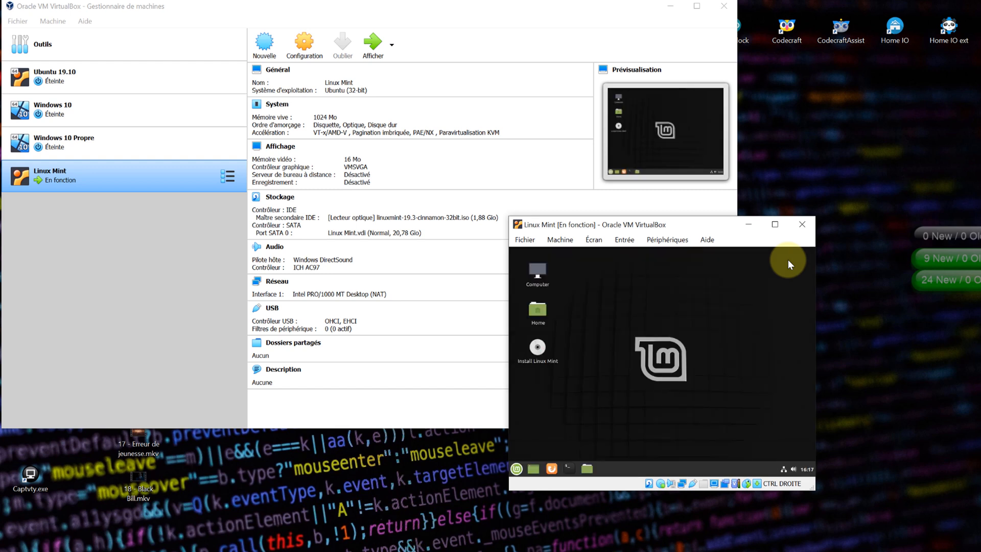
left_click_drag(697, 223, 450, 51)
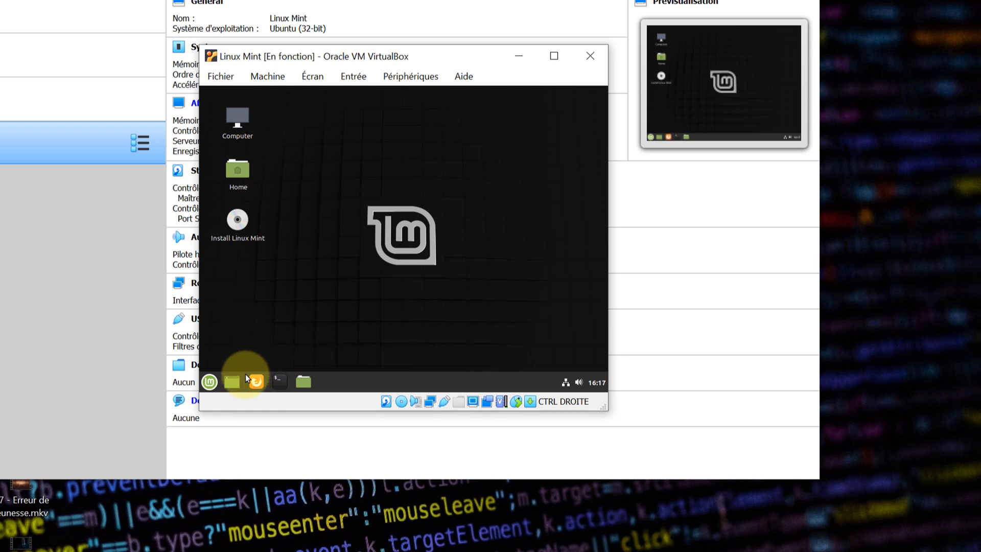
left_click(209, 382)
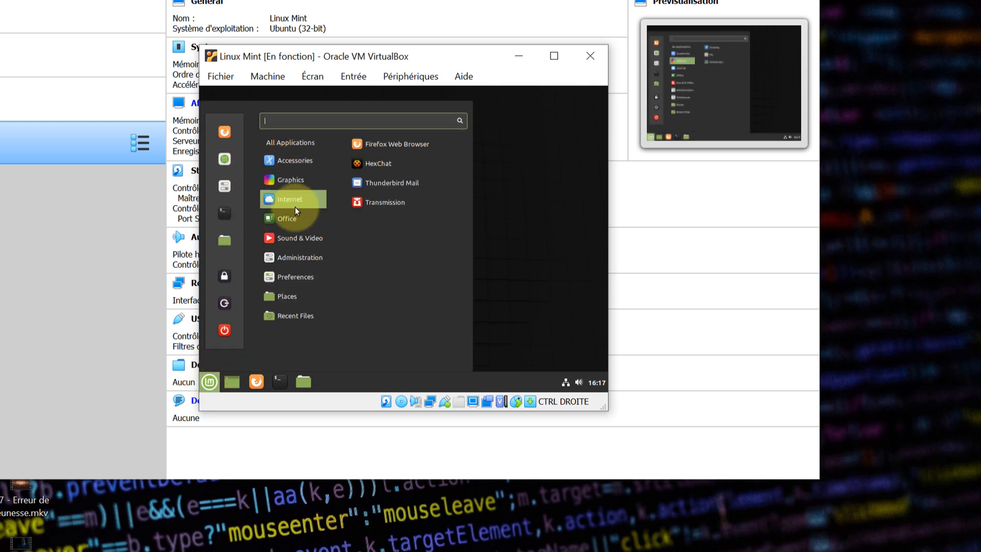
mouse_move(295, 265)
mouse_move(291, 179)
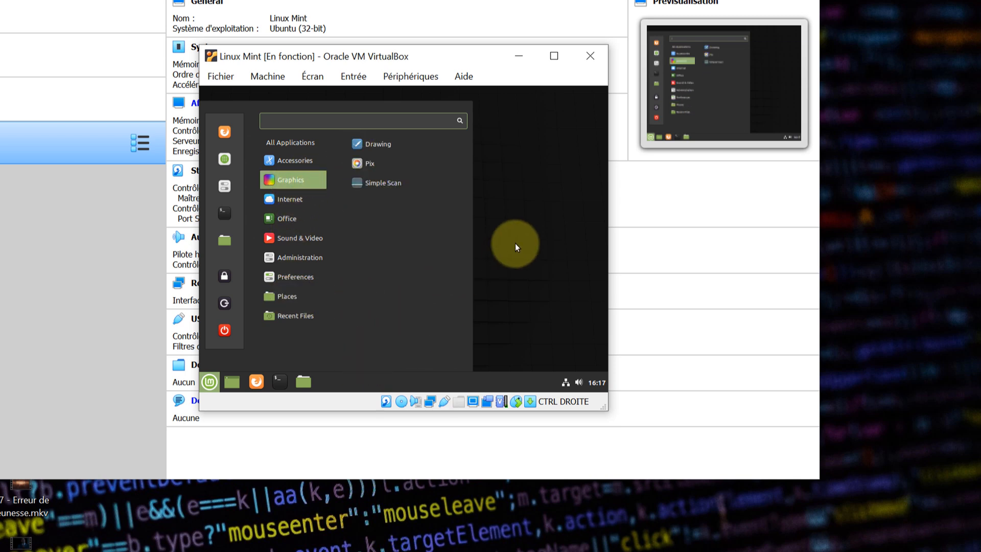
left_click(495, 237)
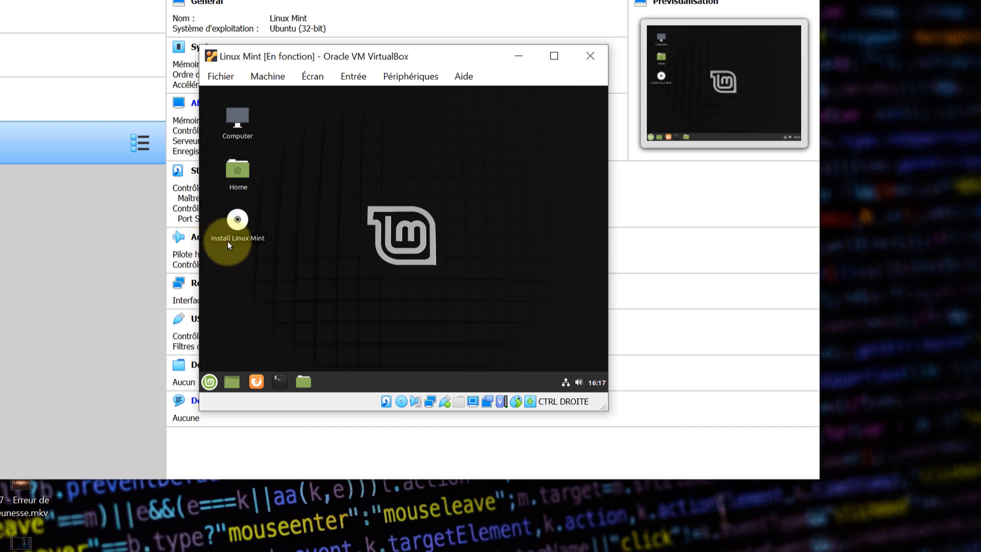
- Launch the installer and choose Français as the language and keyboard layout
double_click(243, 218)
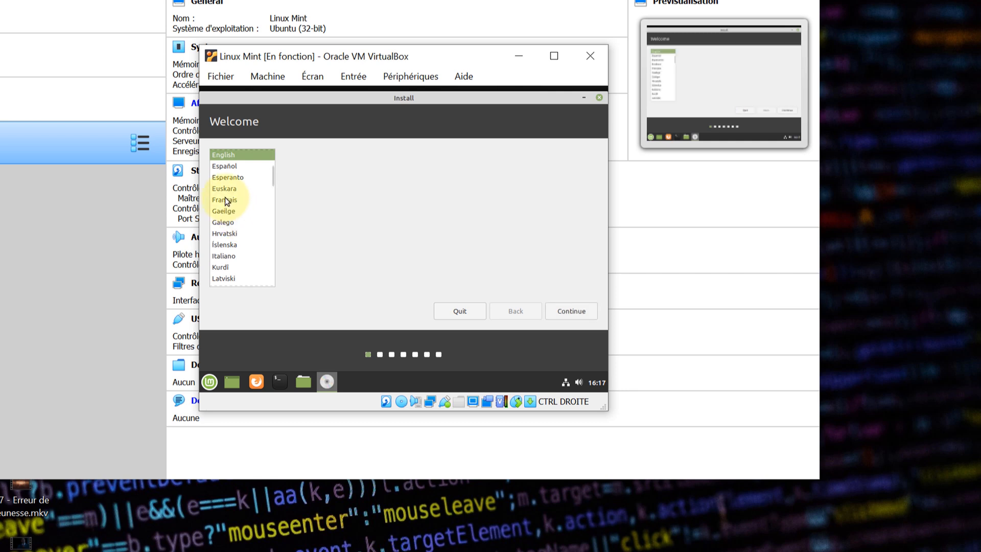
left_click(222, 201)
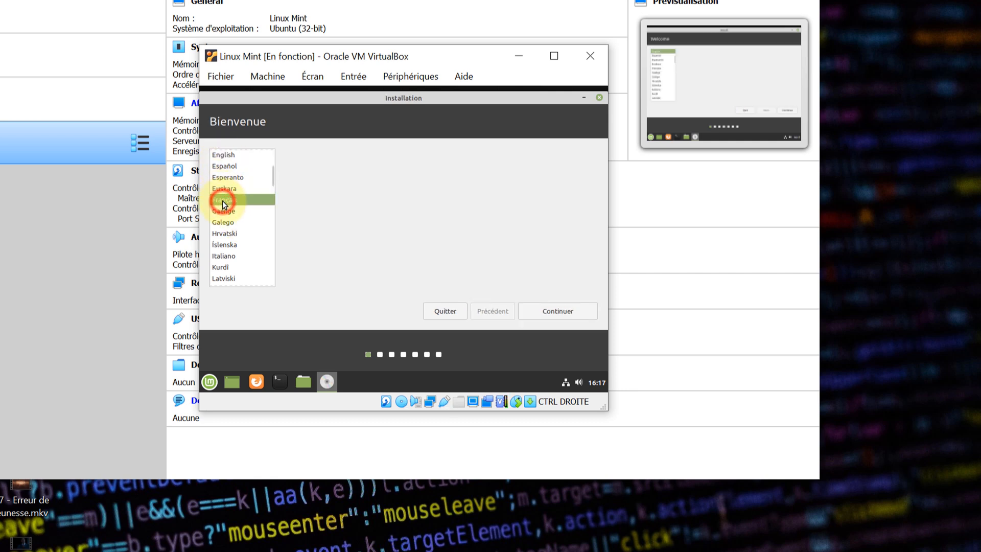
left_click(555, 309)
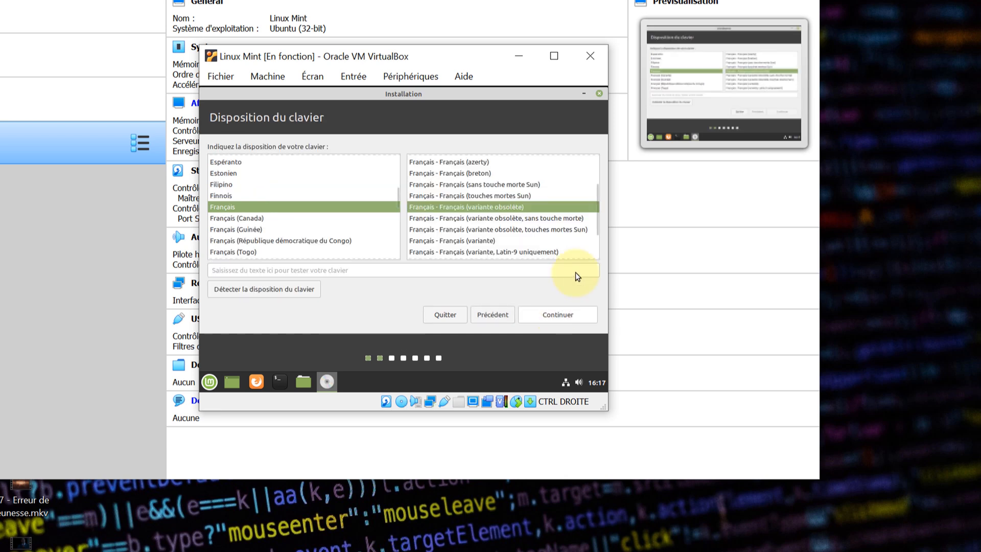
left_click_drag(595, 212, 587, 170)
left_click(423, 159)
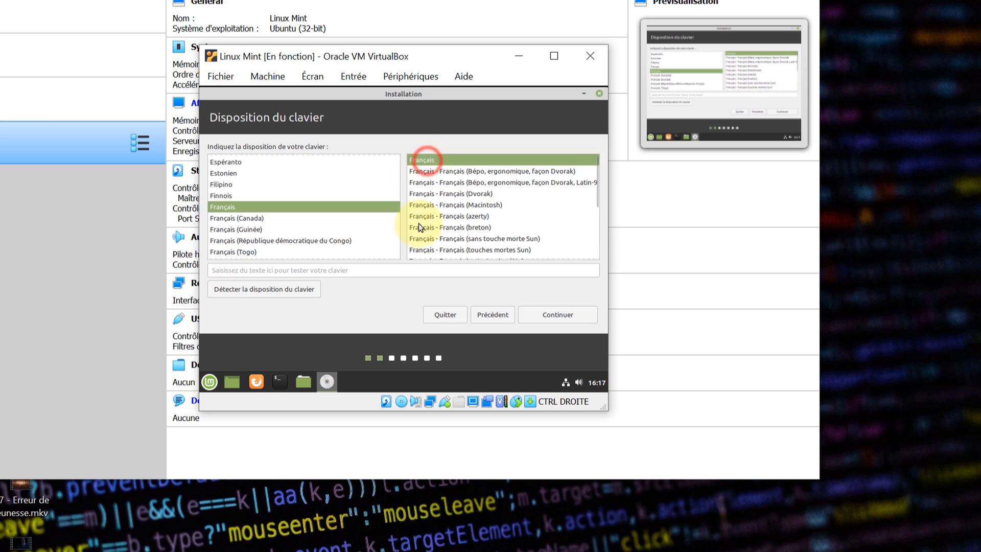
left_click(545, 315)
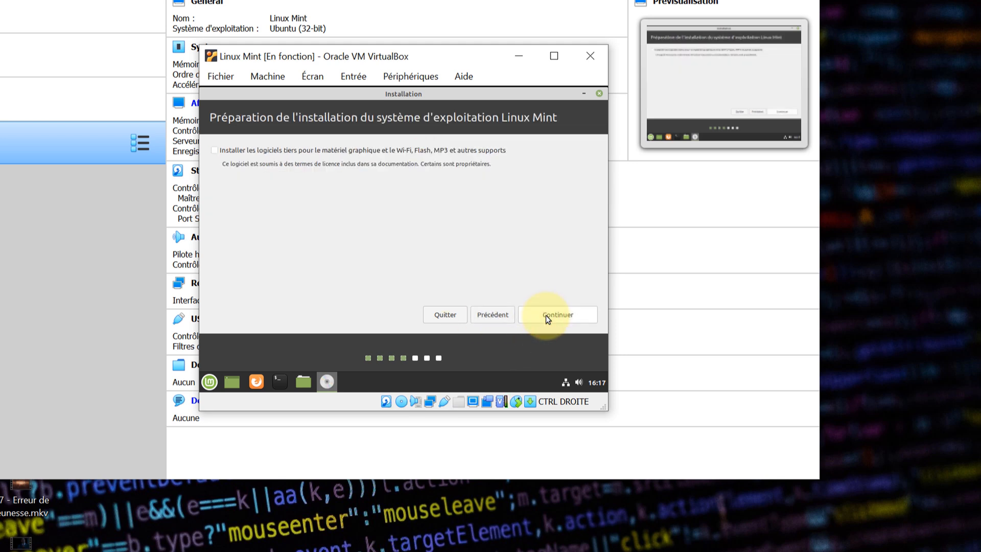
- Include third-party software, erase the whole disk, and confirm writing the partition changes
left_click(214, 150)
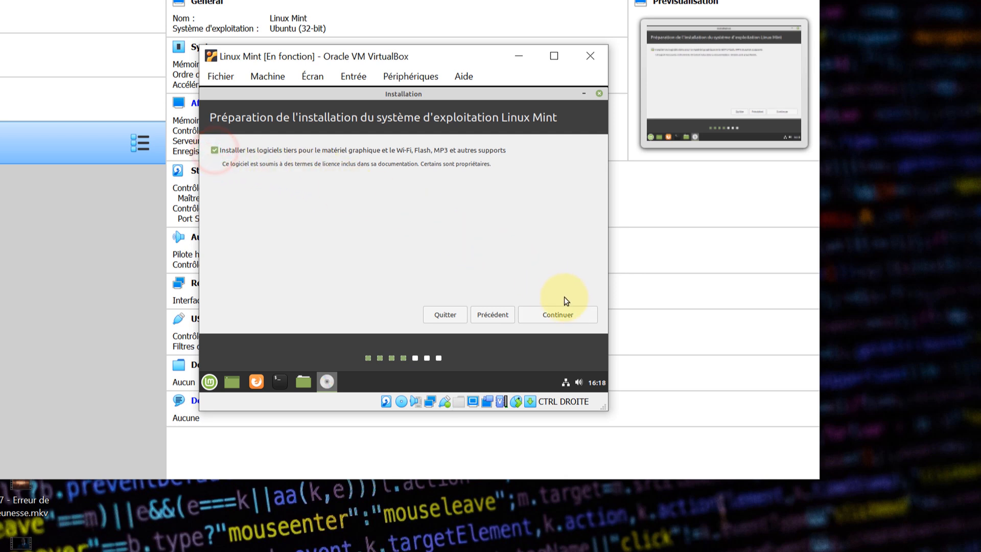
left_click(559, 317)
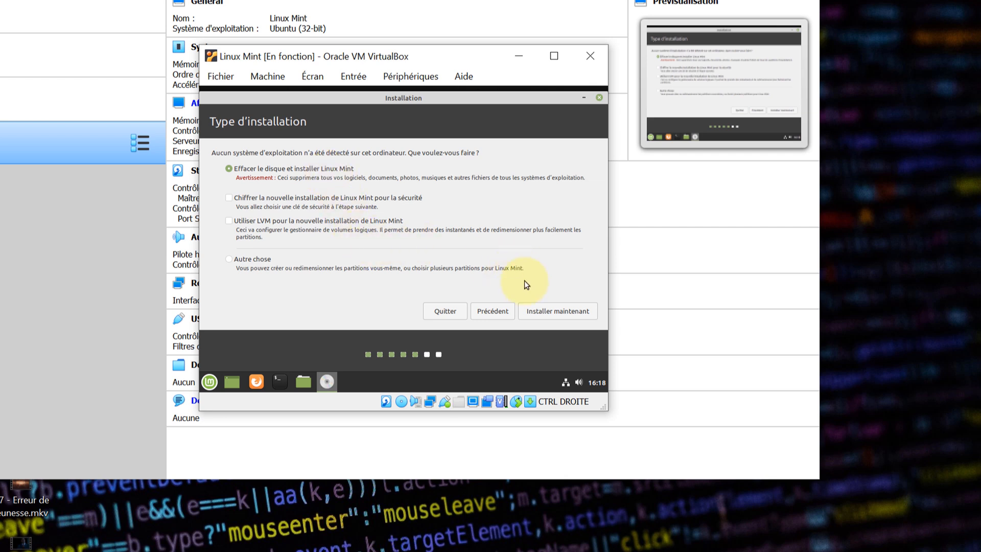
left_click(548, 314)
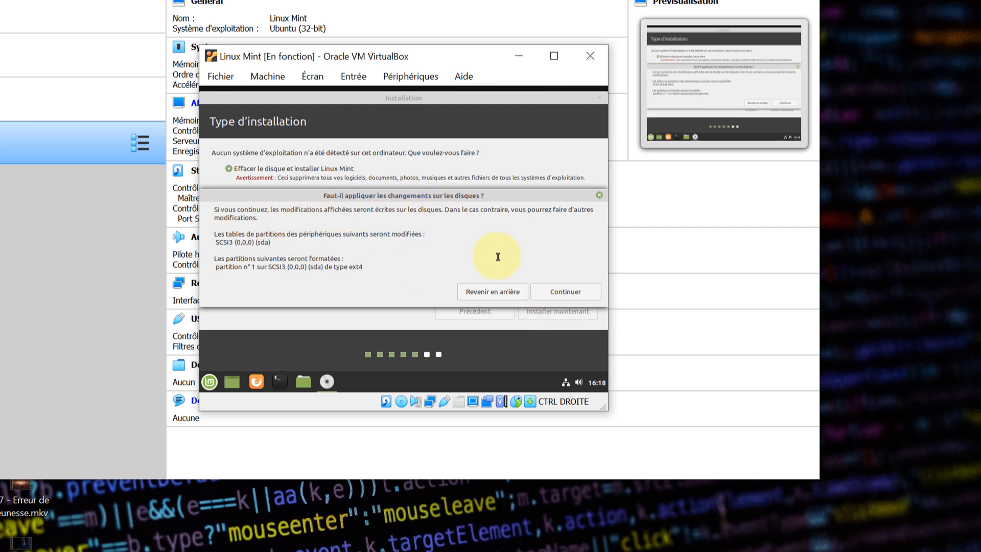
left_click(561, 292)
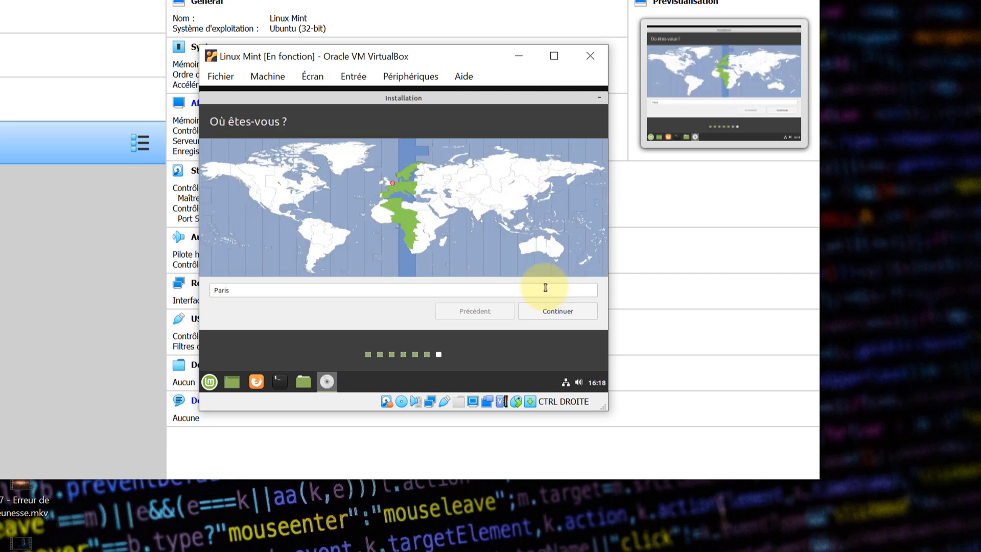
- Keep Paris, enter the account name and password twice, enable automatic login, and install
left_click(562, 312)
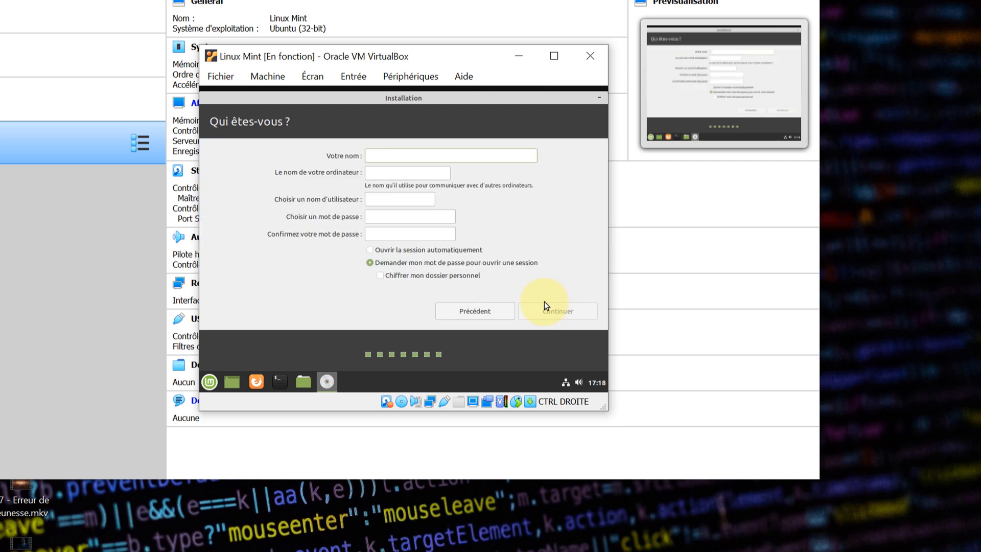
type("Sitetechnofr")
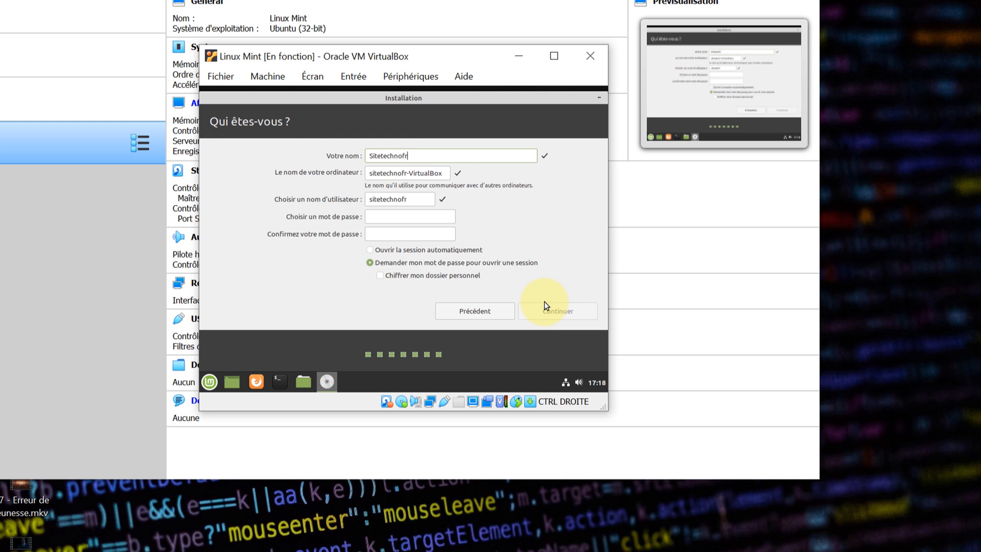
left_click(390, 217)
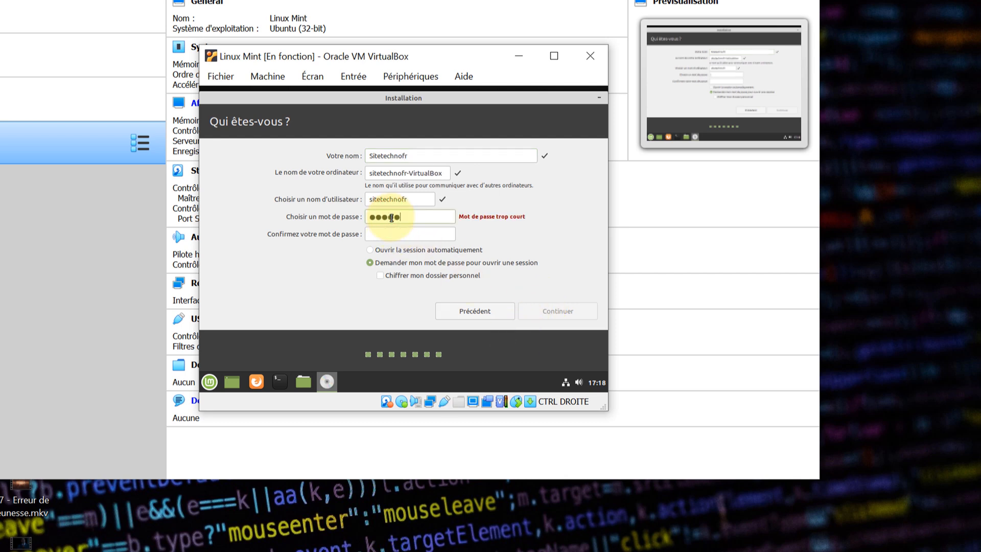
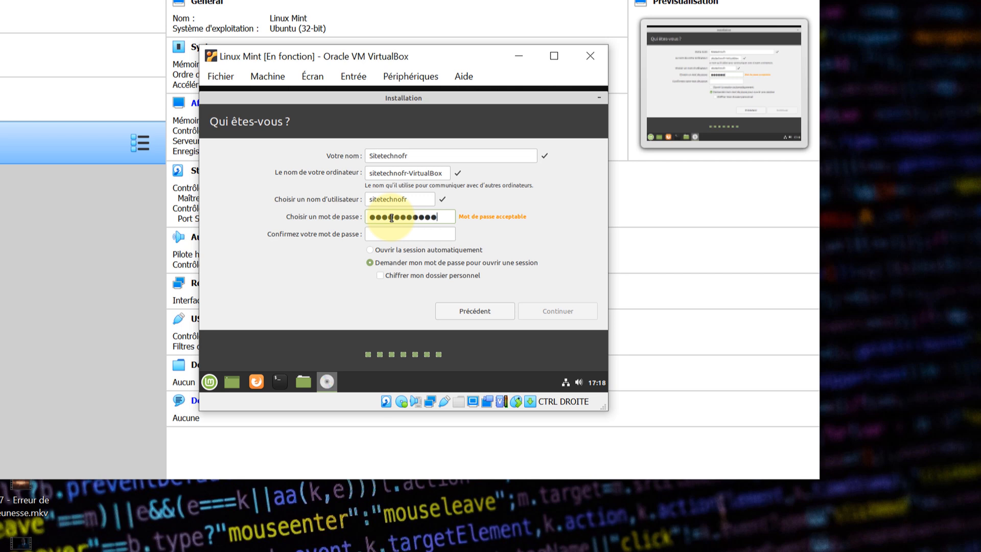
key("Tab")
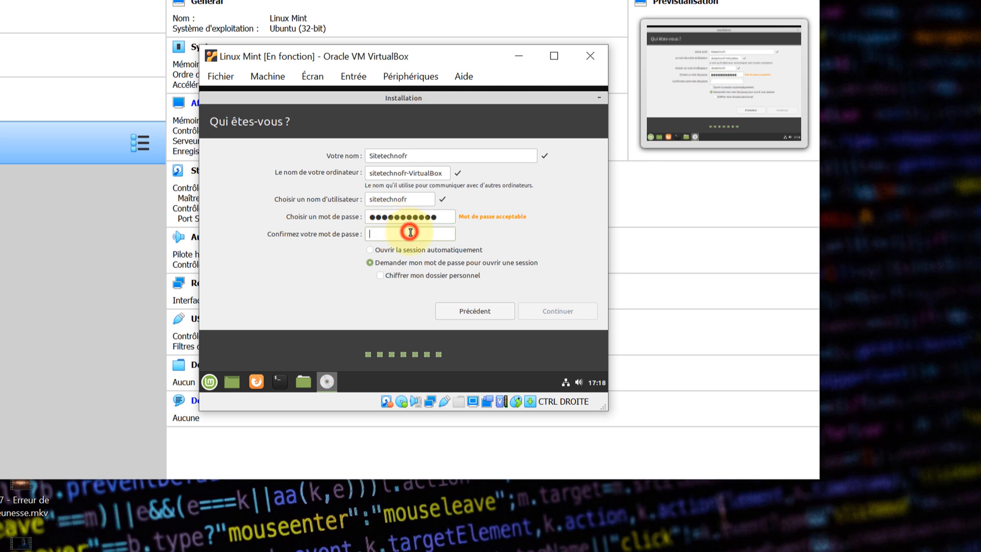
key("Tab")
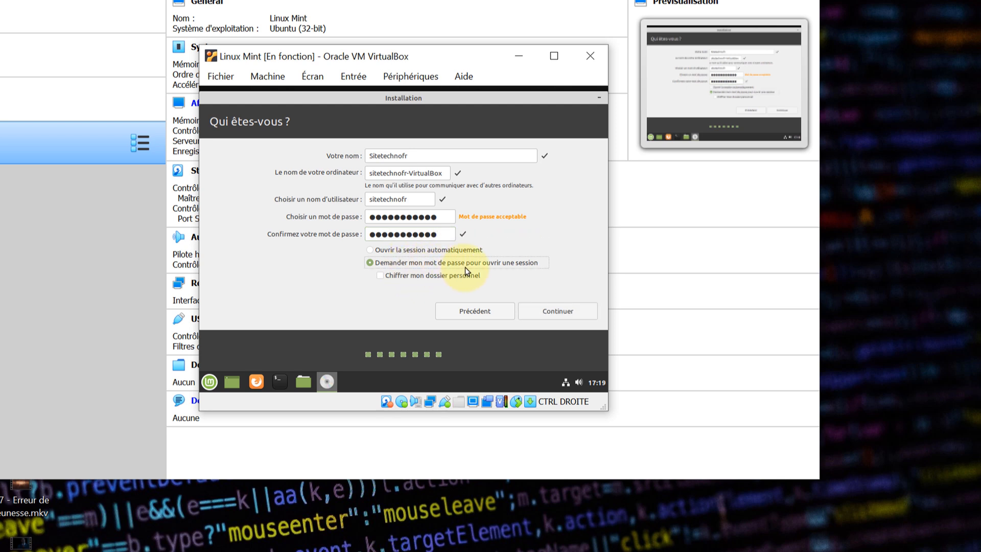
left_click(371, 250)
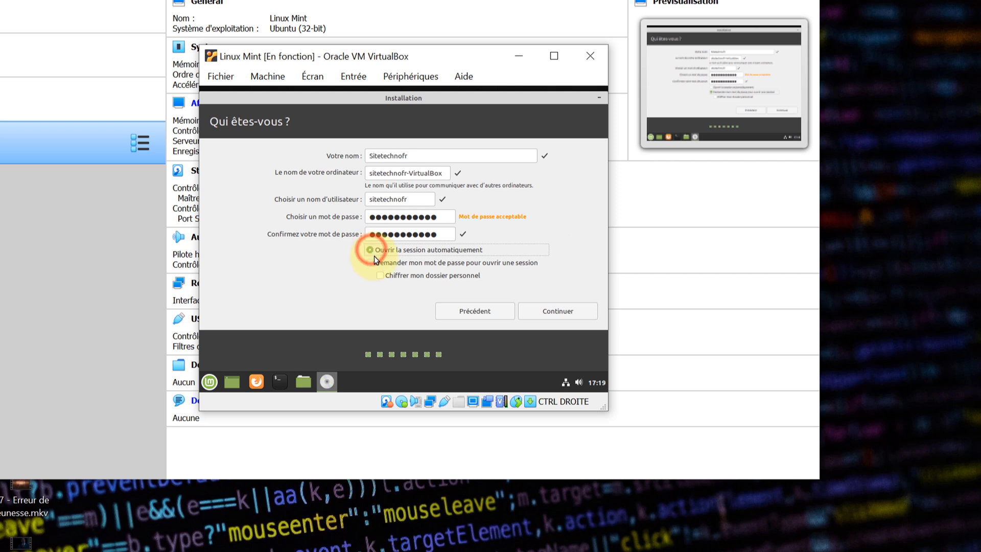
left_click(554, 310)
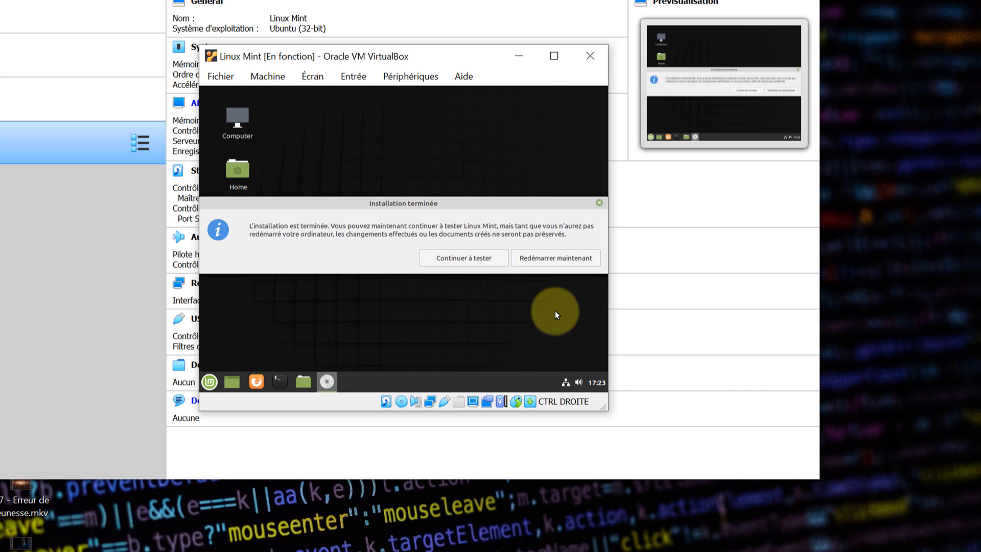
- Restart past the remove-installation-medium prompt into installed Mint and dismiss the integration notice
left_click(540, 263)
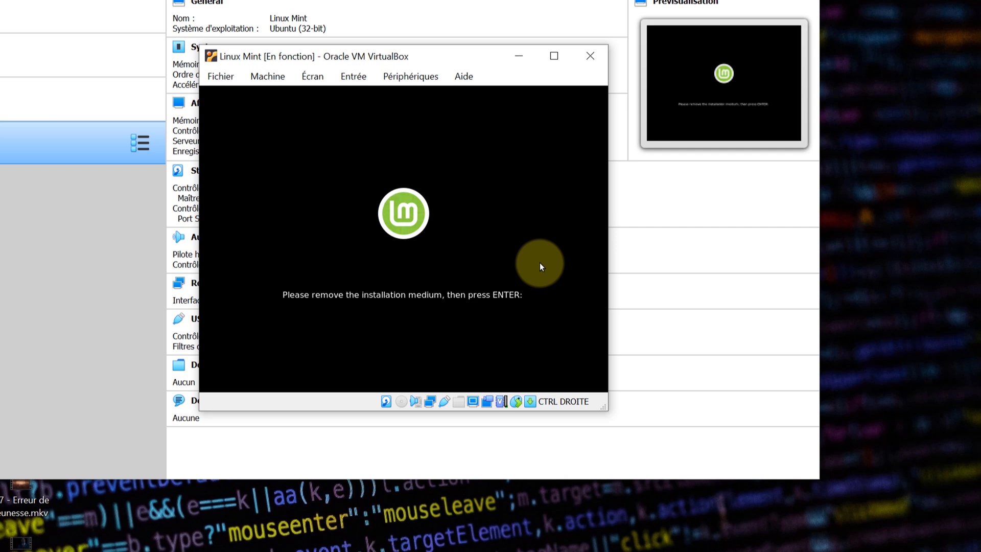
key("Return")
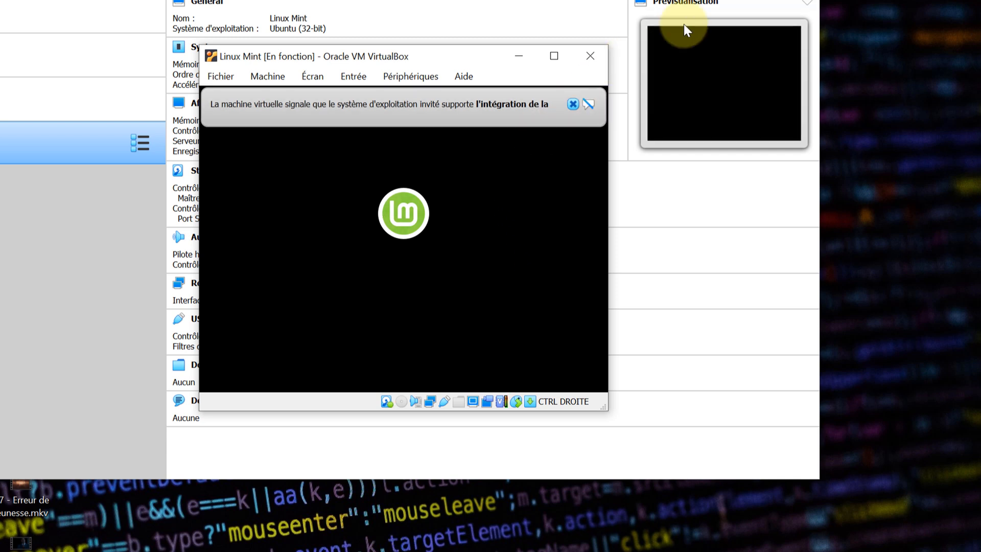
left_click(572, 105)
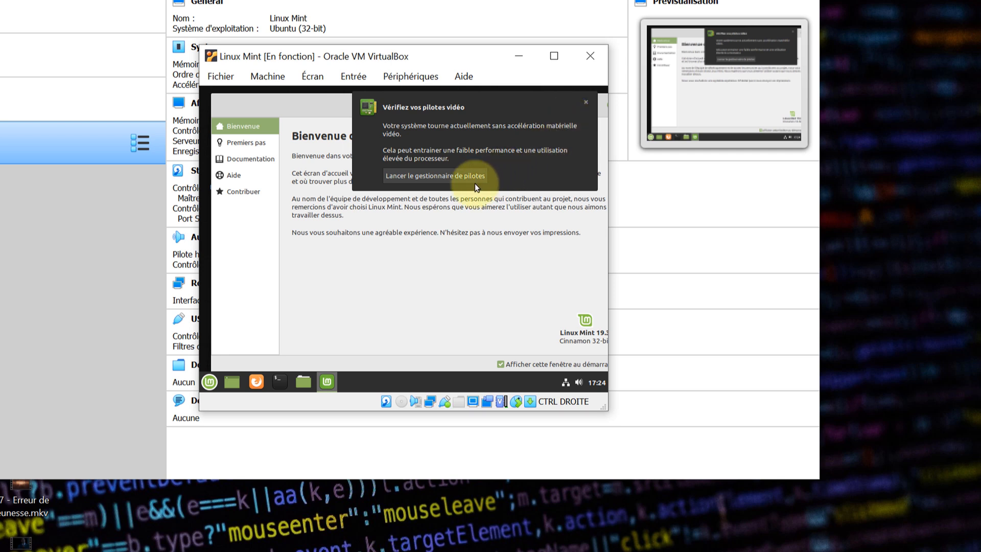
- Check Driver Manager with the account password, finding no proprietary driver, then close it and Bienvenue
left_click(421, 177)
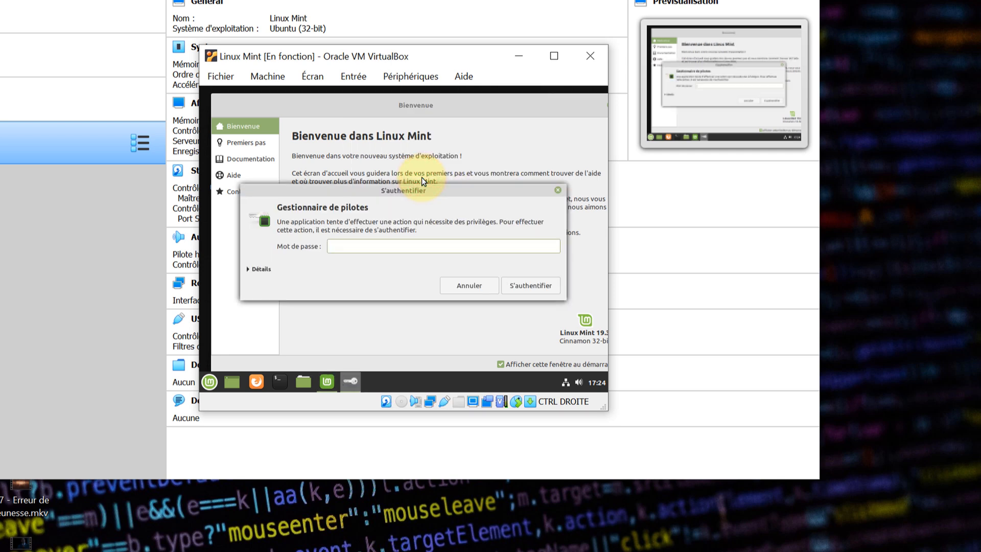
type("•••••••••••")
key("Return")
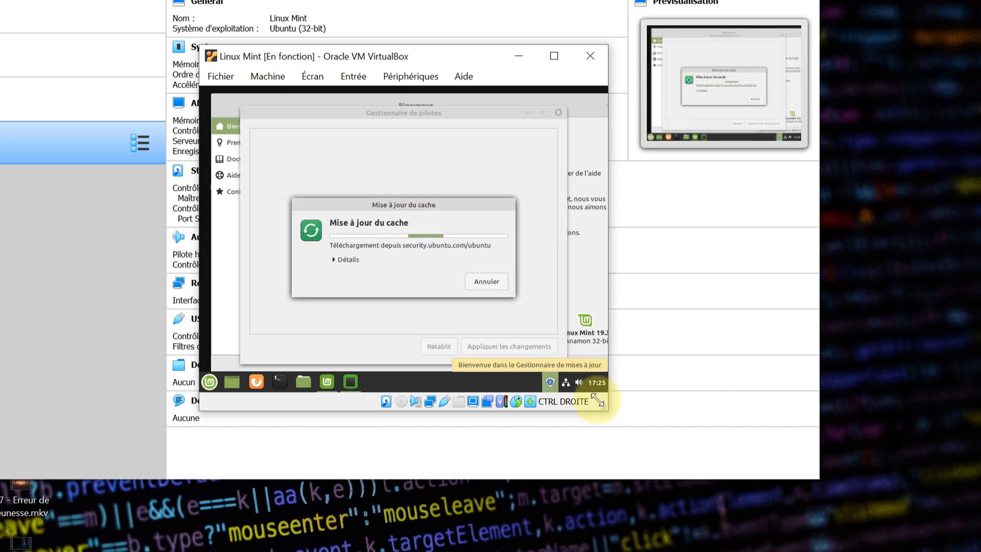
left_click_drag(604, 408, 679, 450)
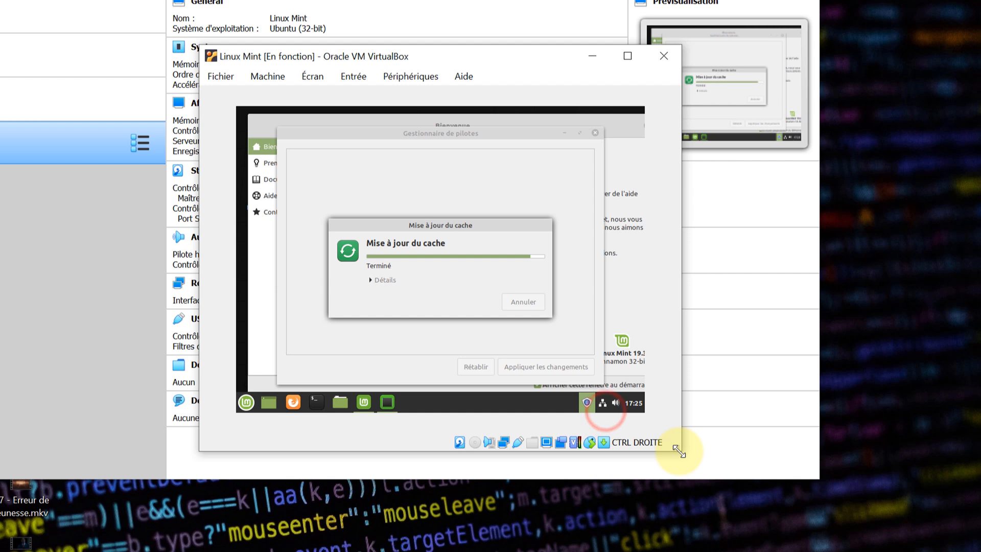
left_click(594, 133)
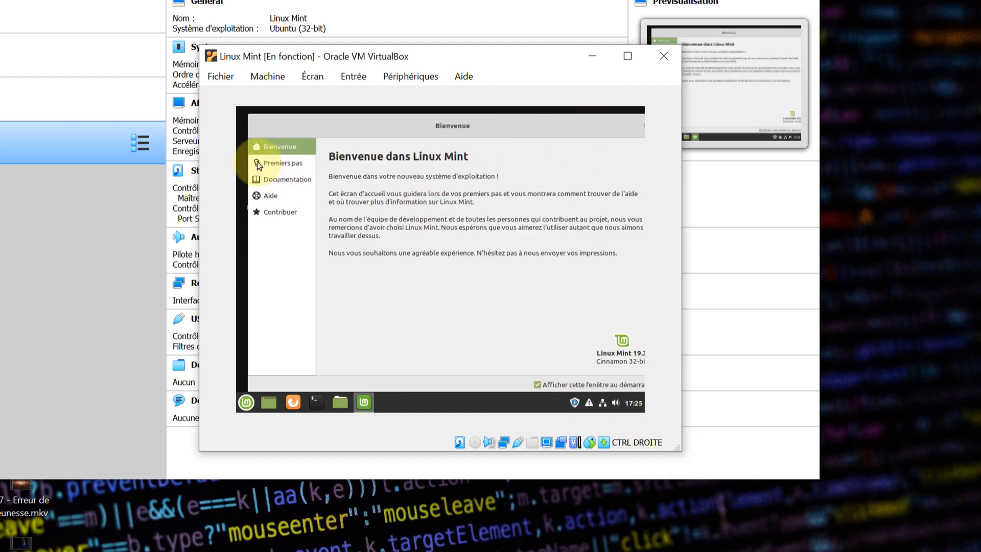
left_click_drag(255, 125, 244, 123)
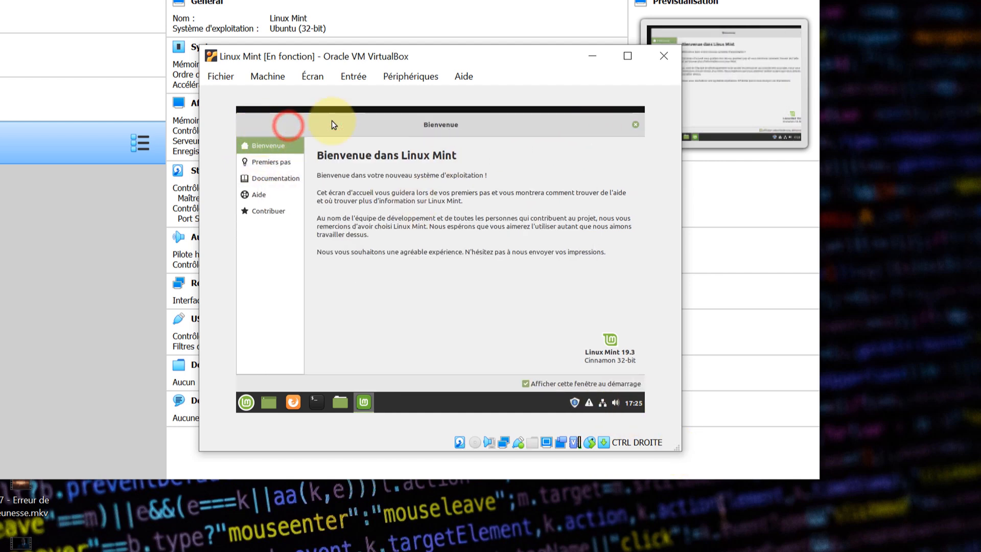
left_click(636, 125)
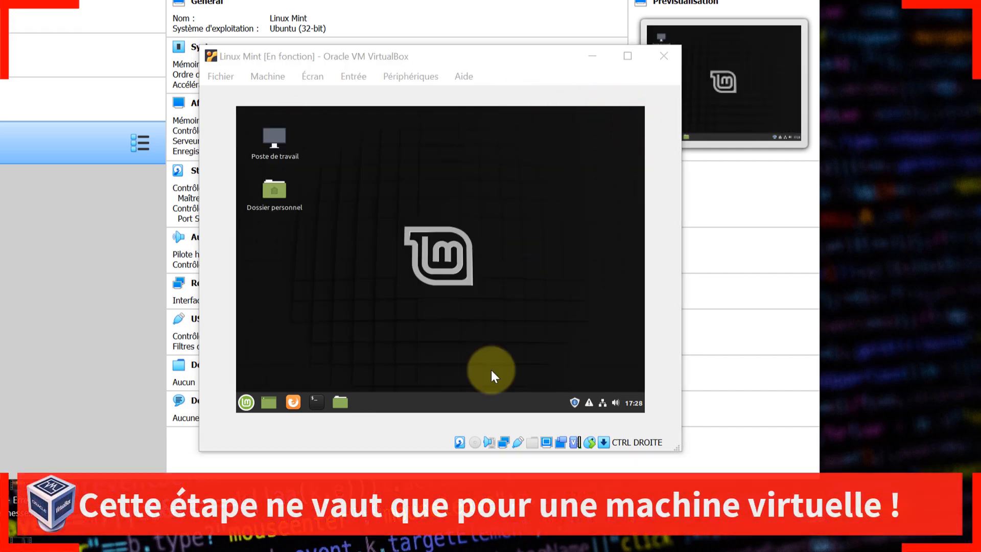
- Insert the Guest Additions CD, run its installer with the account password, then enlarge the VM window
left_click(399, 82)
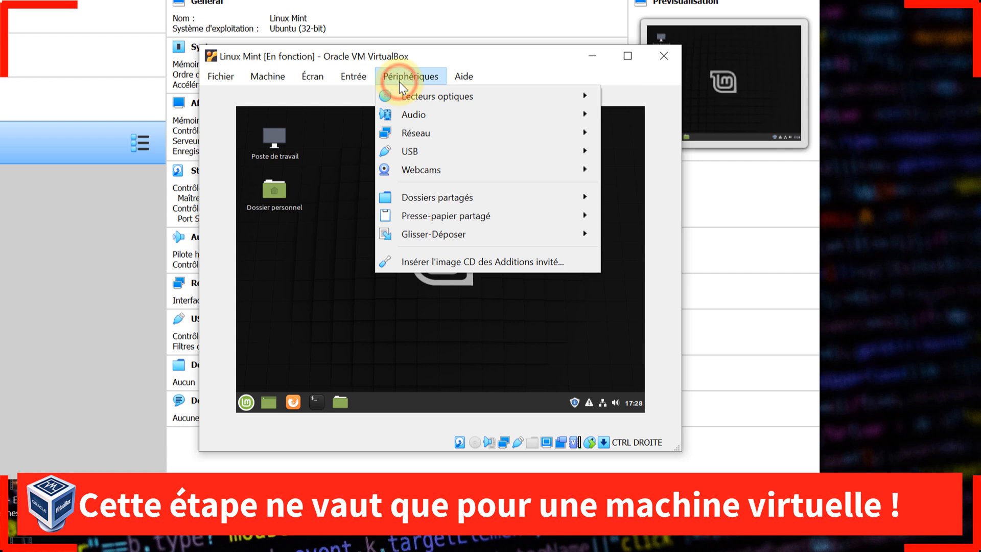
mouse_move(442, 151)
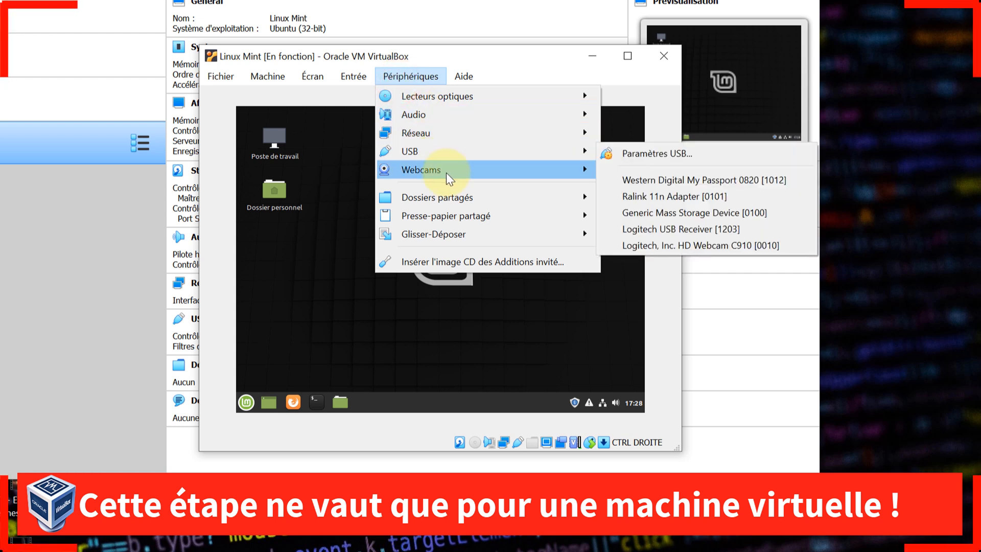
left_click(443, 263)
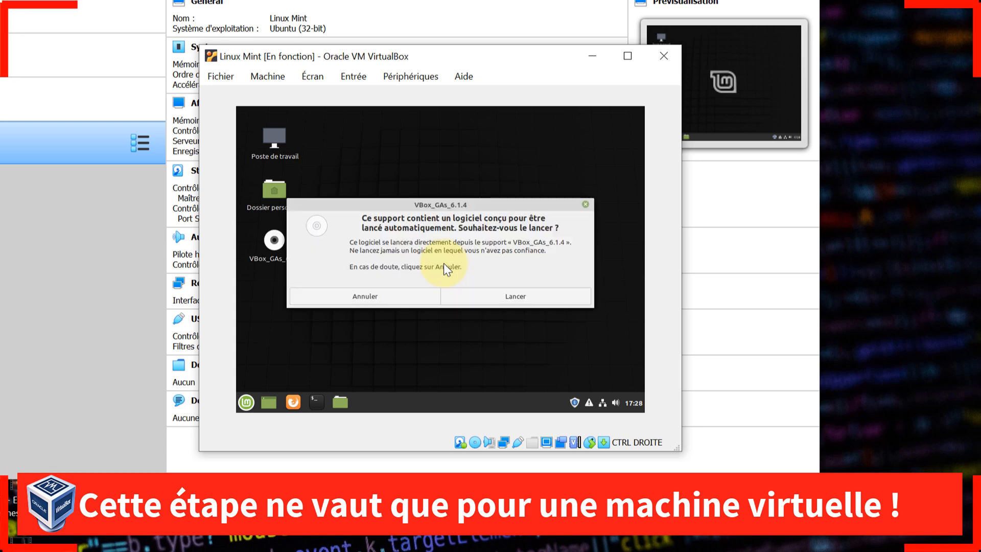
left_click(504, 296)
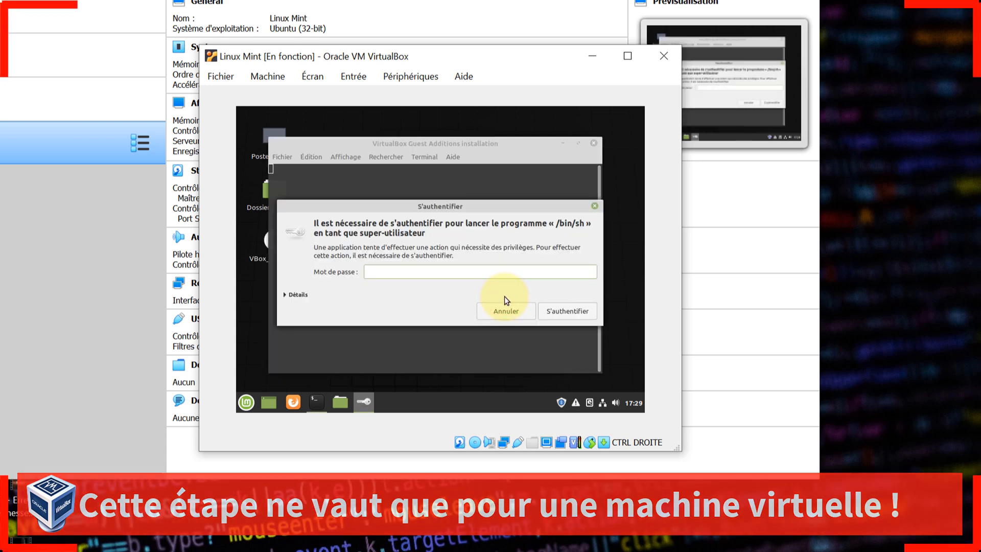
type("•••••••••••")
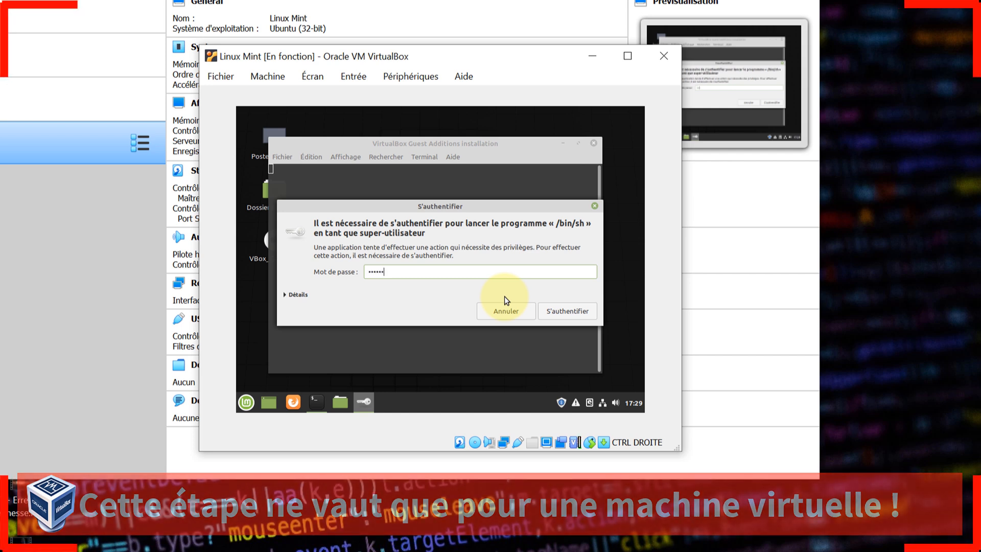
key("Return")
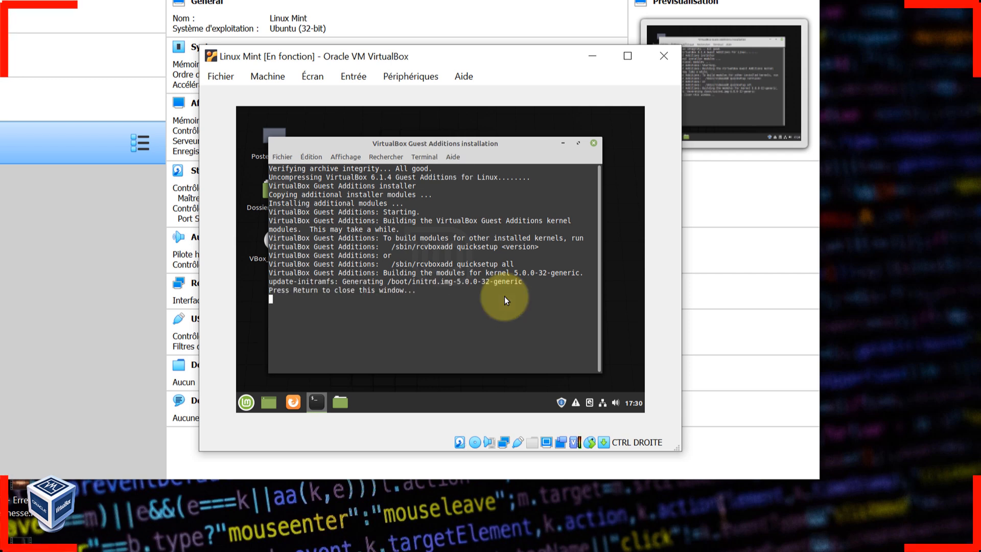
key("Return")
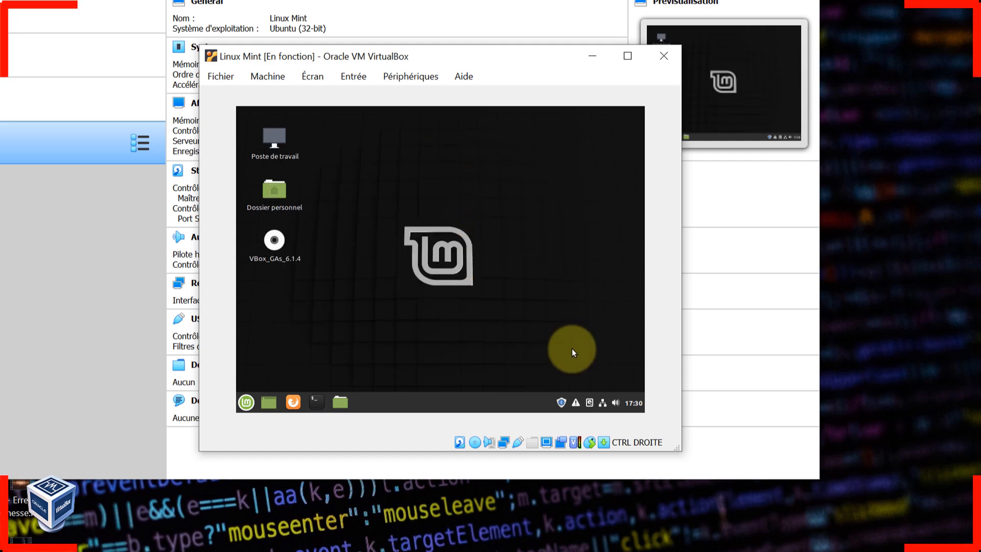
left_click_drag(668, 446, 794, 551)
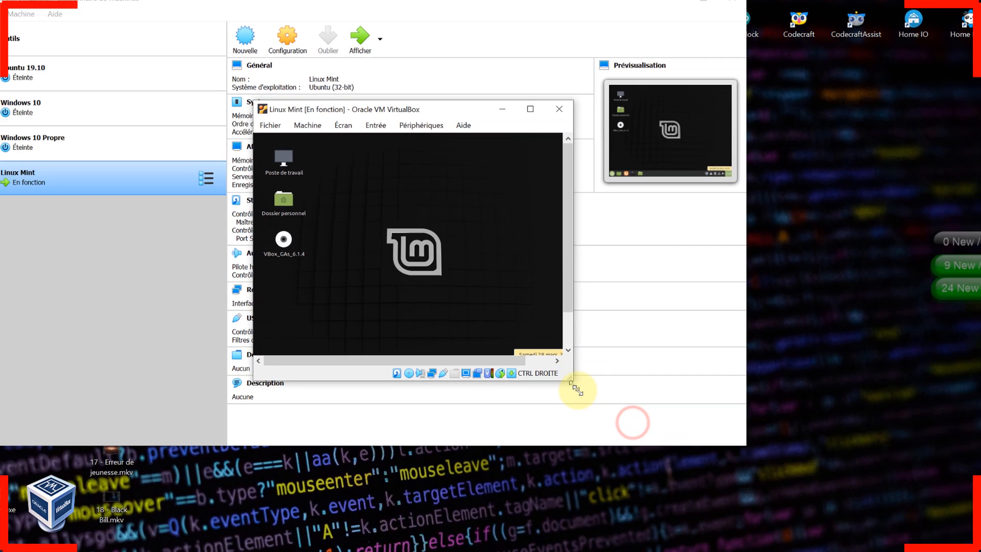
left_click_drag(710, 507, 821, 551)
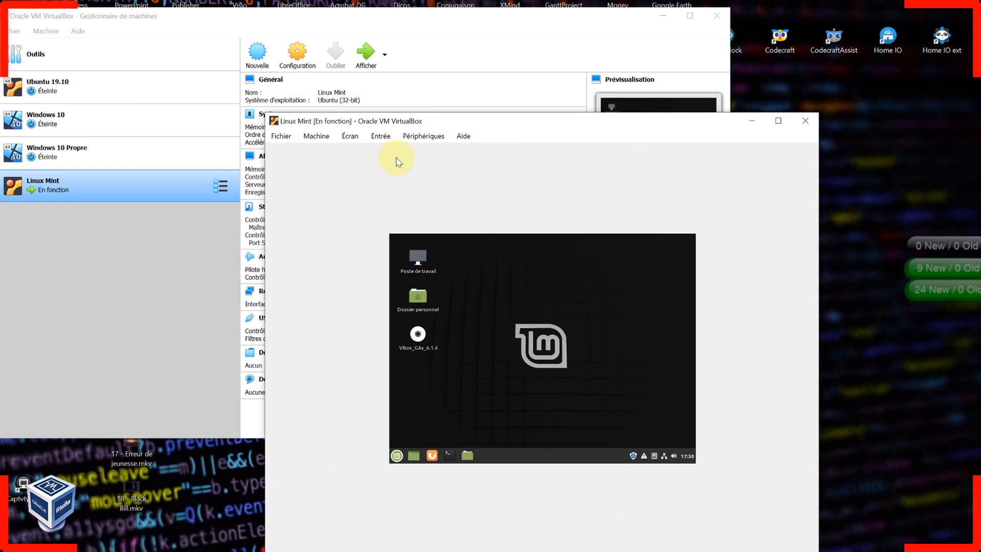
- Switch the Linux Mint VM to Mode mise à l'échelle, then move and enlarge its window
left_click(349, 135)
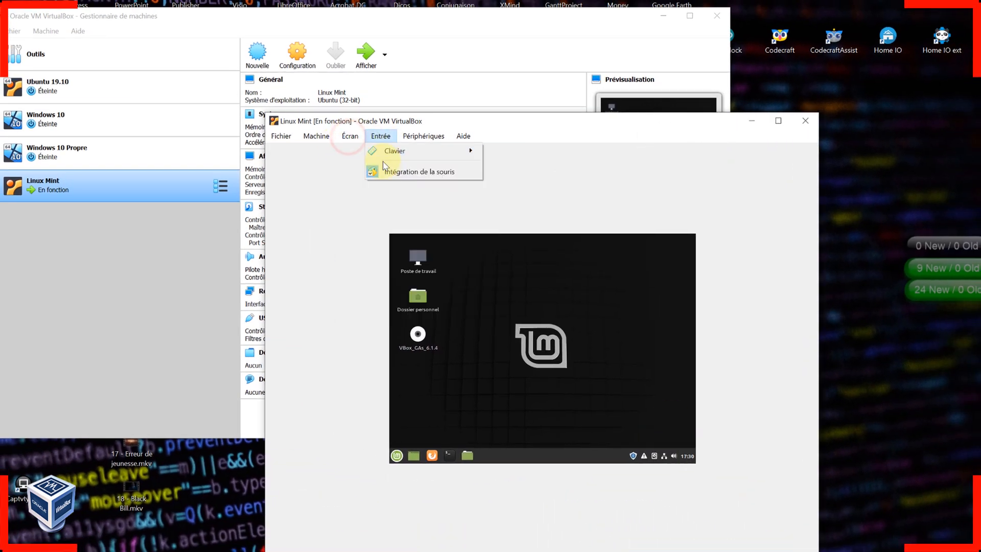
left_click(361, 176)
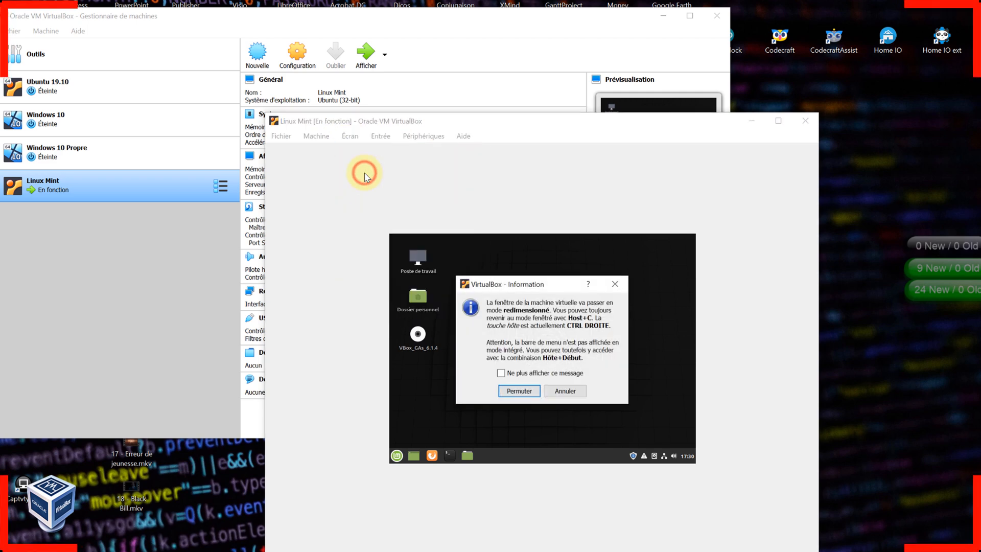
left_click(518, 391)
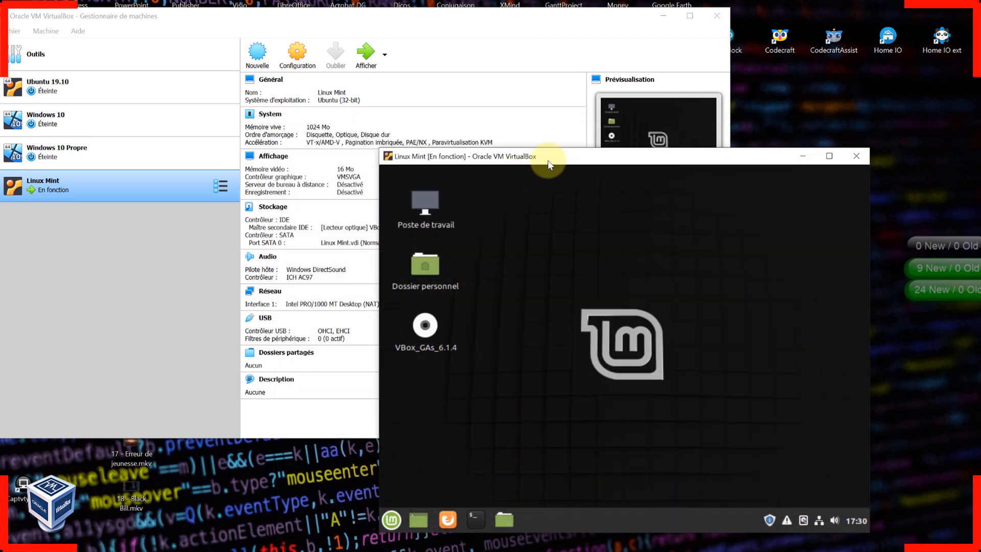
left_click_drag(547, 160, 239, 25)
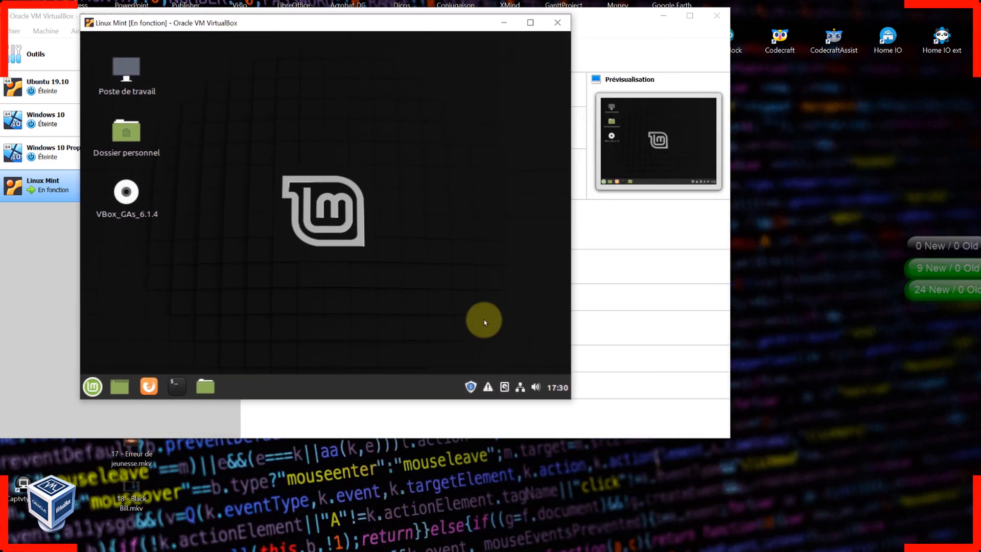
left_click_drag(570, 400, 791, 546)
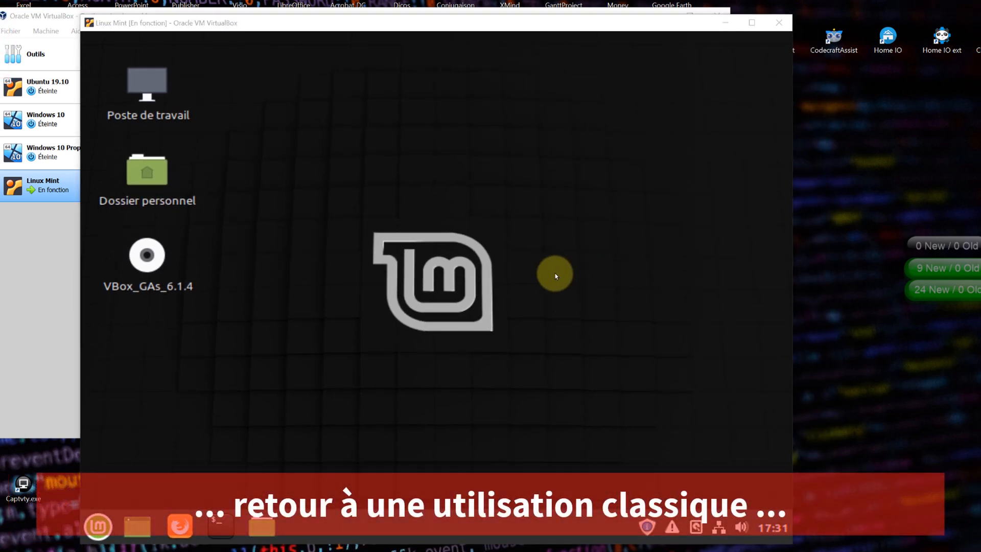
- Open Paramètres système from the Mint menu and go to Affichage, showing Virtual1 at 800 x 600
left_click(98, 525)
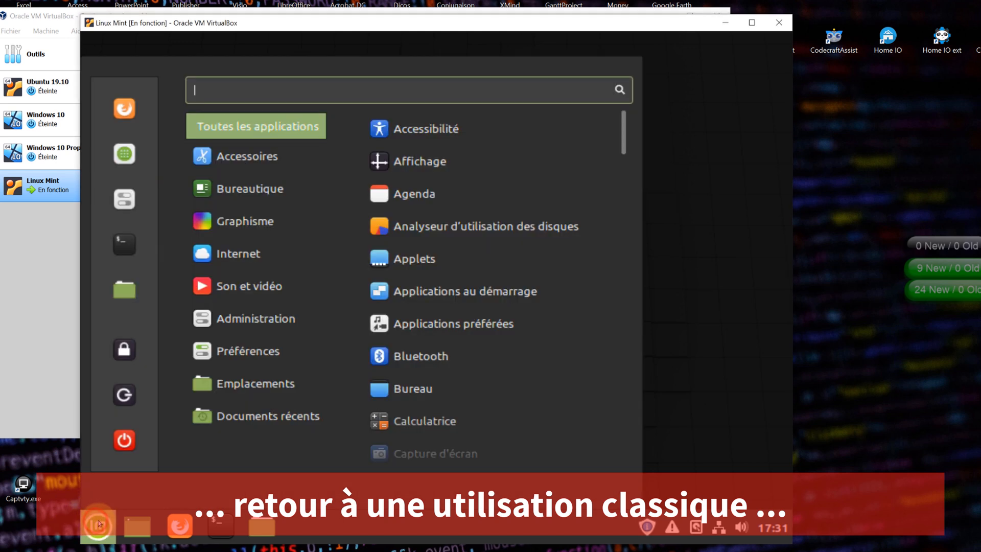
left_click(124, 194)
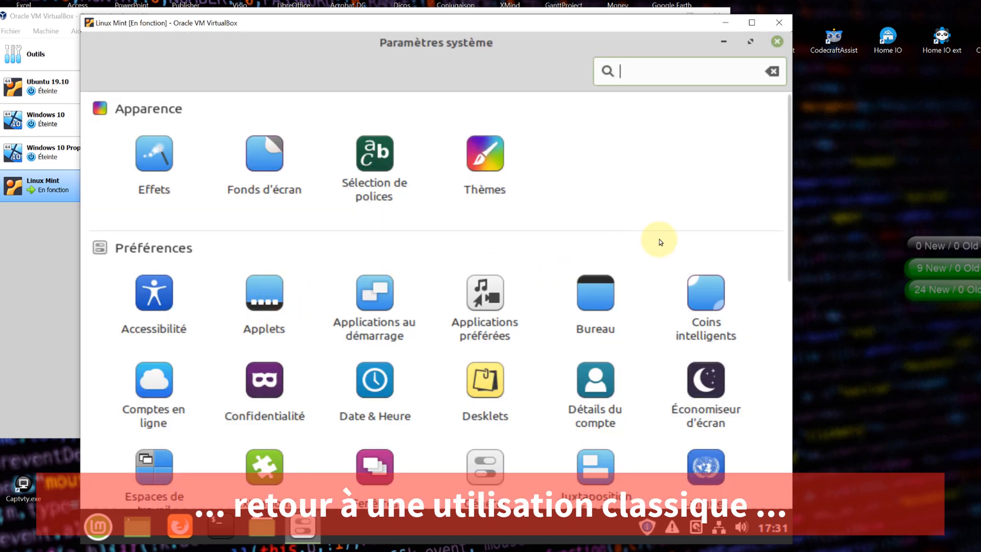
left_click_drag(784, 173, 783, 337)
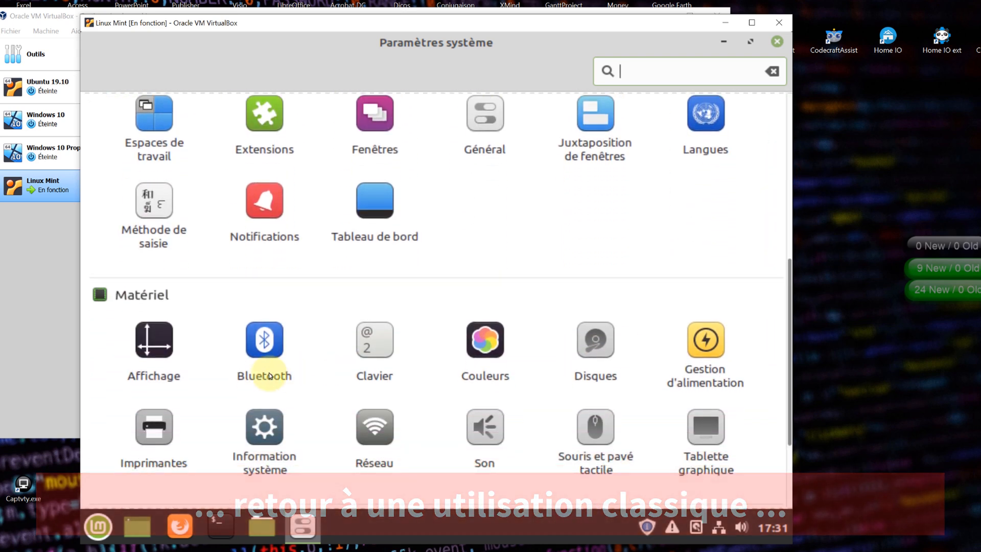
left_click(139, 345)
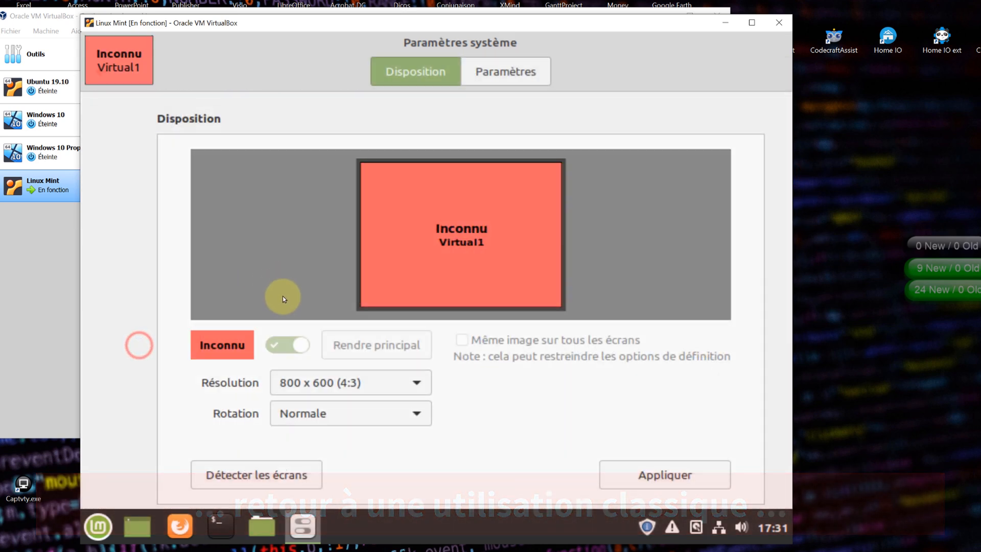
- Apply and keep the 1440 x 900 (16:10) resolution, then close Paramètres système
left_click(327, 382)
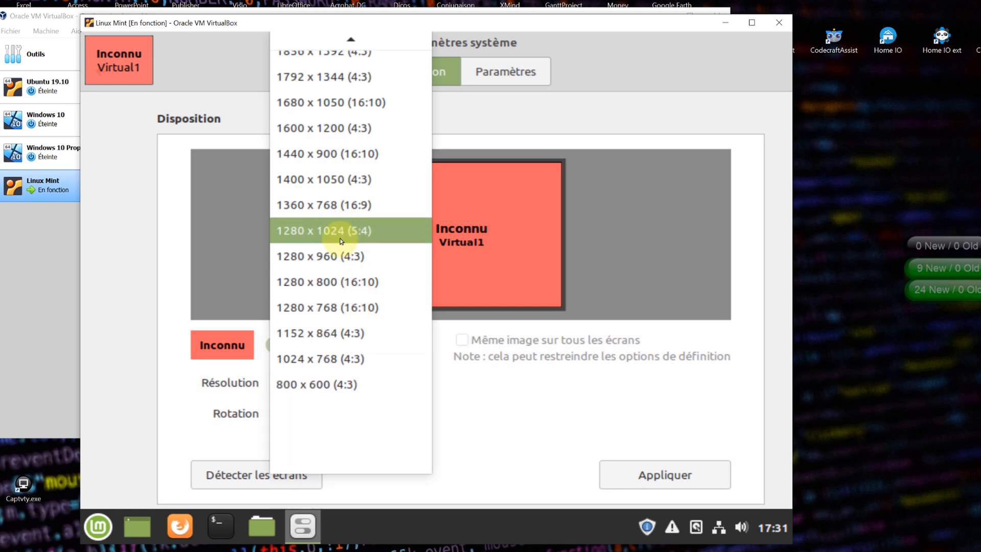
left_click(320, 154)
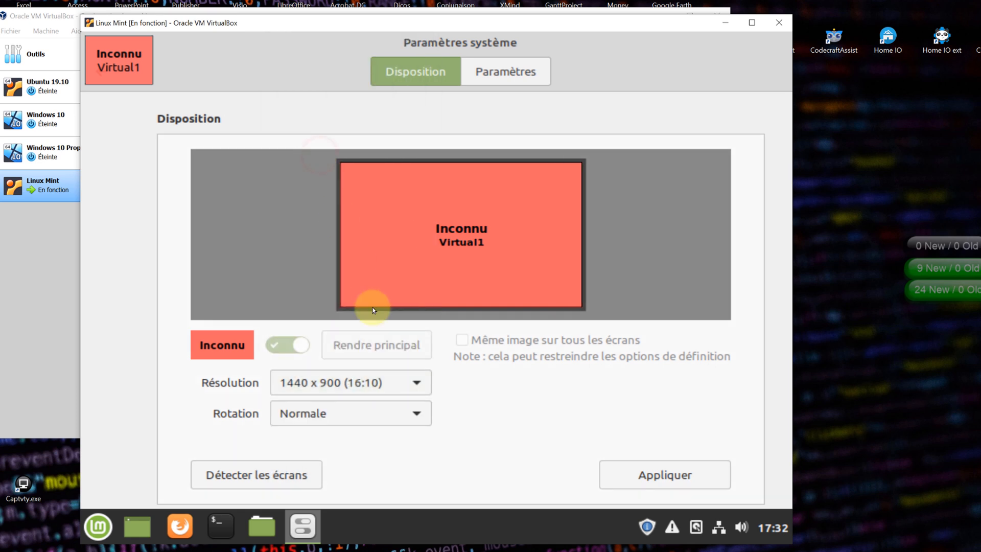
left_click(675, 479)
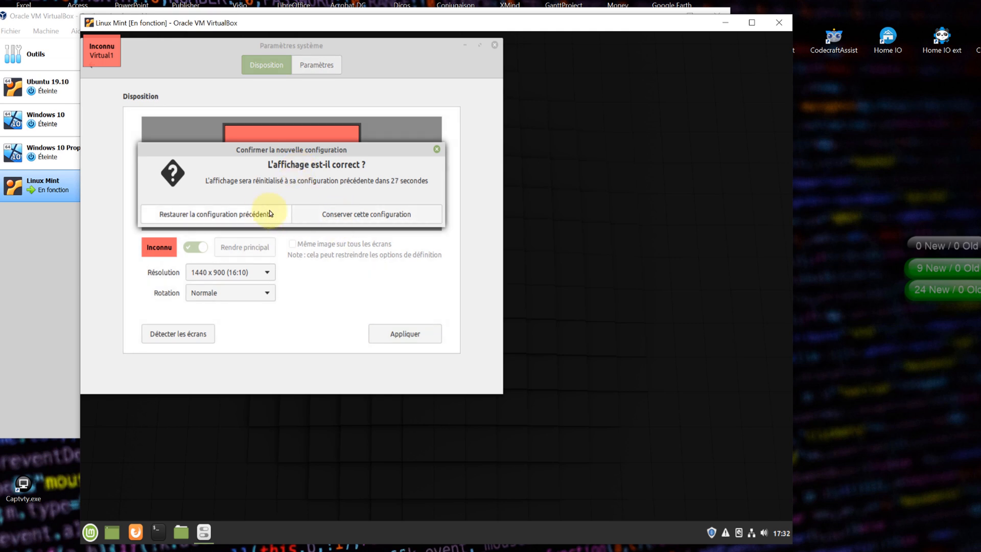
left_click(341, 213)
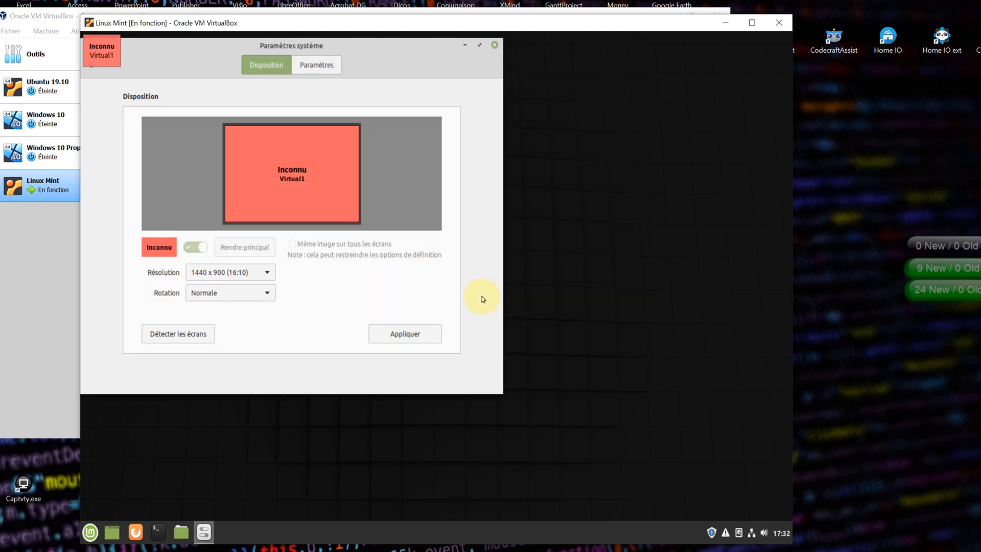
left_click(495, 45)
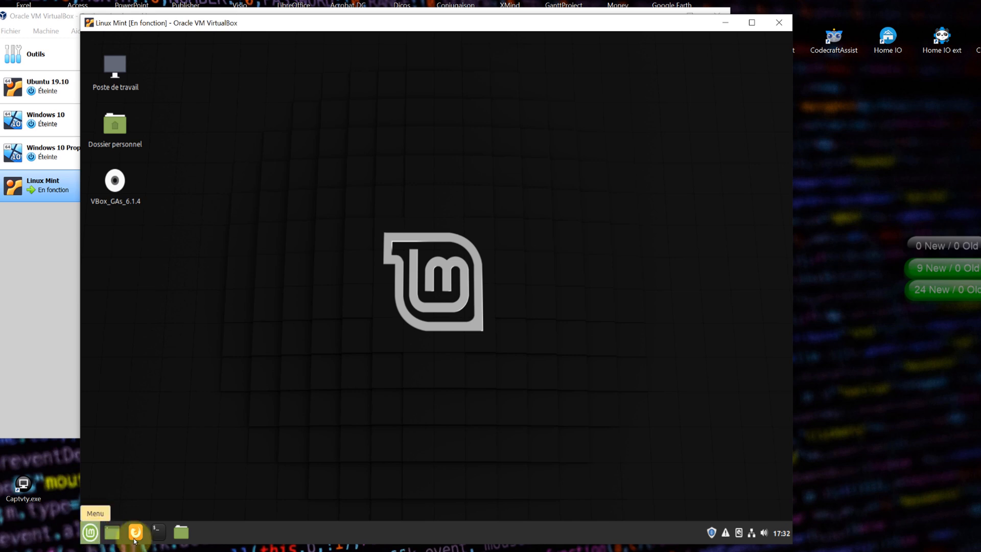
left_click_drag(792, 445, 948, 434)
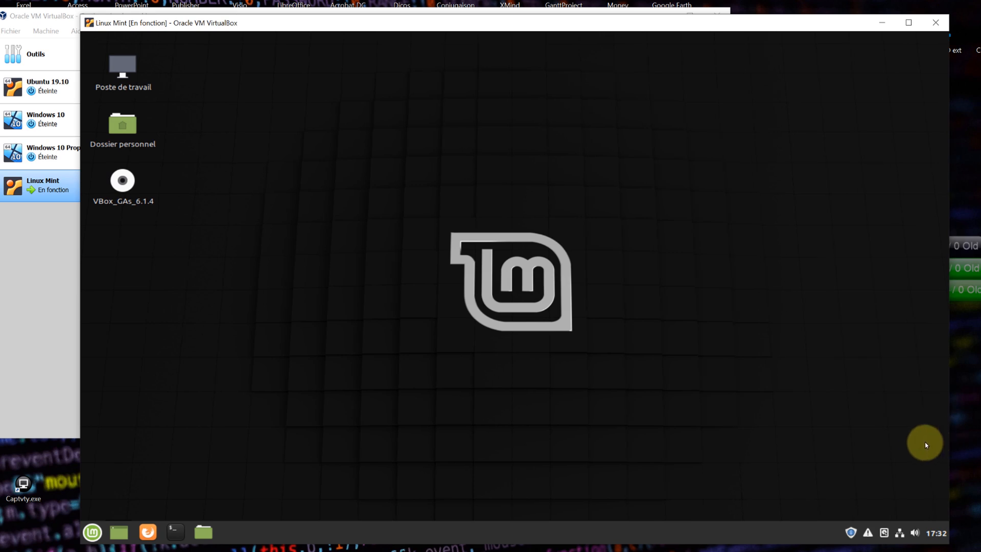
left_click(92, 532)
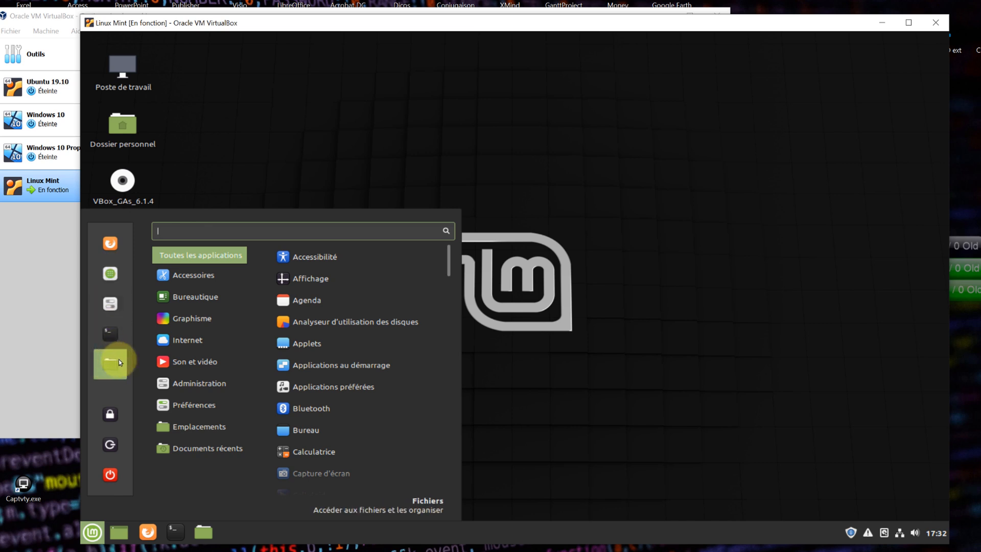
left_click(815, 392)
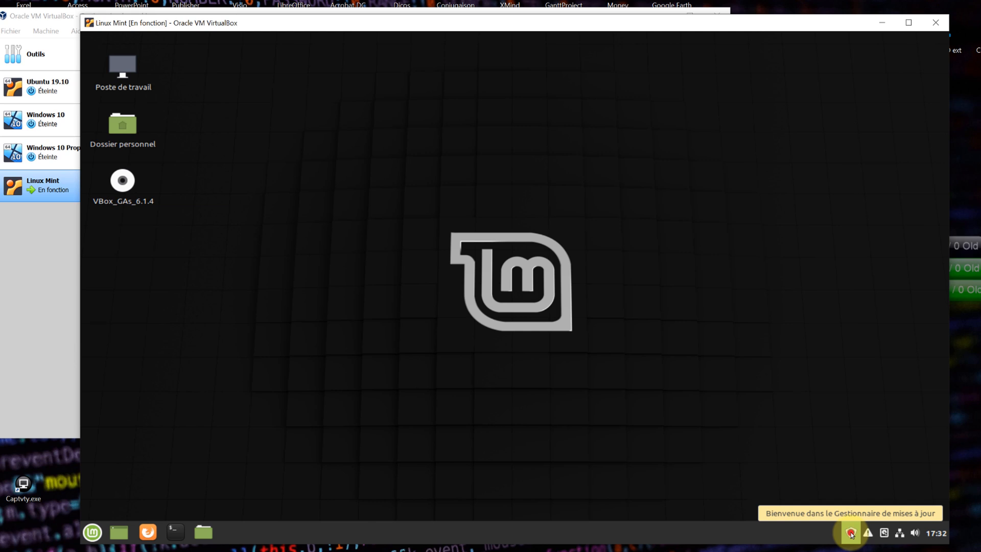
- Launch Update Manager from the tray and accept its welcome screen
left_click(851, 533)
left_click(851, 533)
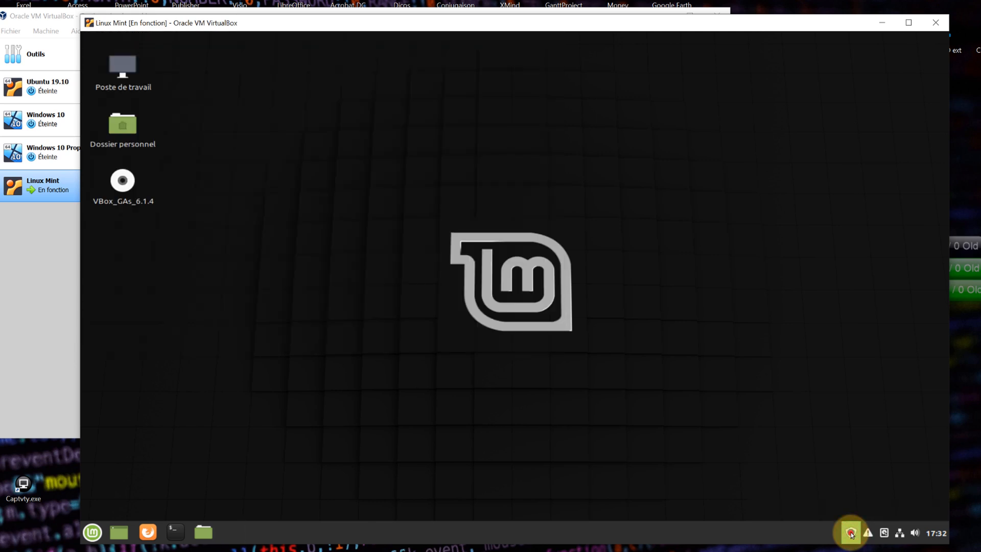
left_click(851, 533)
left_click(851, 533)
left_click(851, 533)
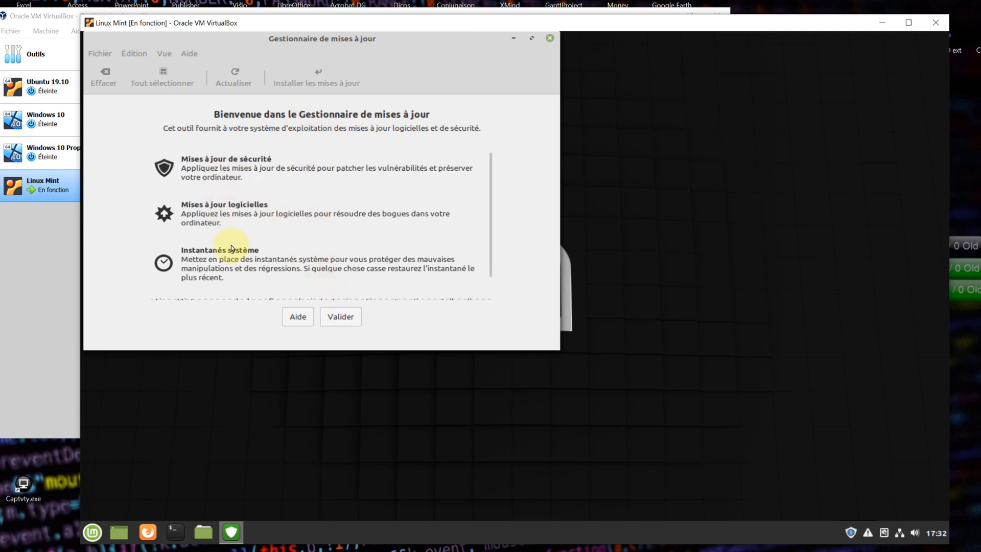
left_click(343, 317)
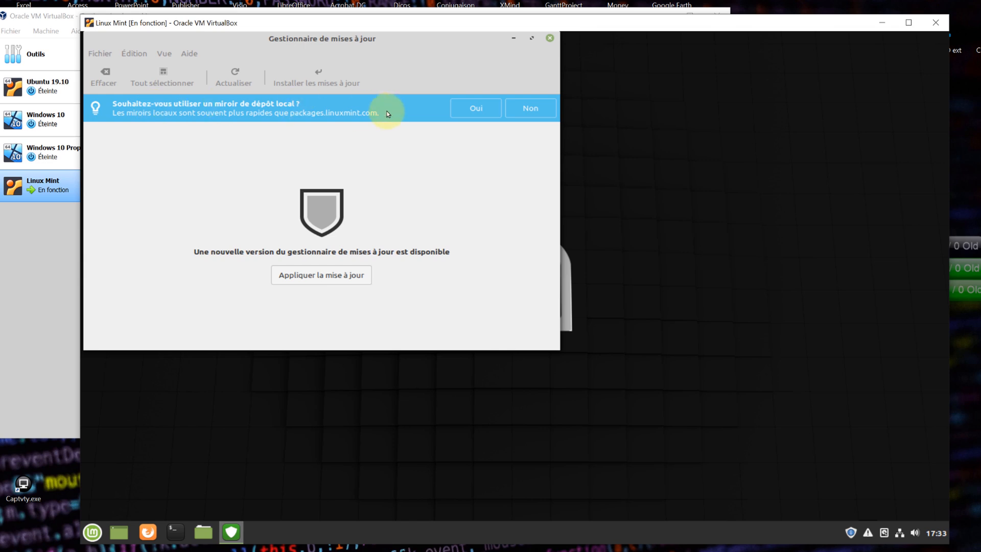
- Decline the local mirror and apply Update Manager's new version, authenticating with the administrator password
left_click(530, 109)
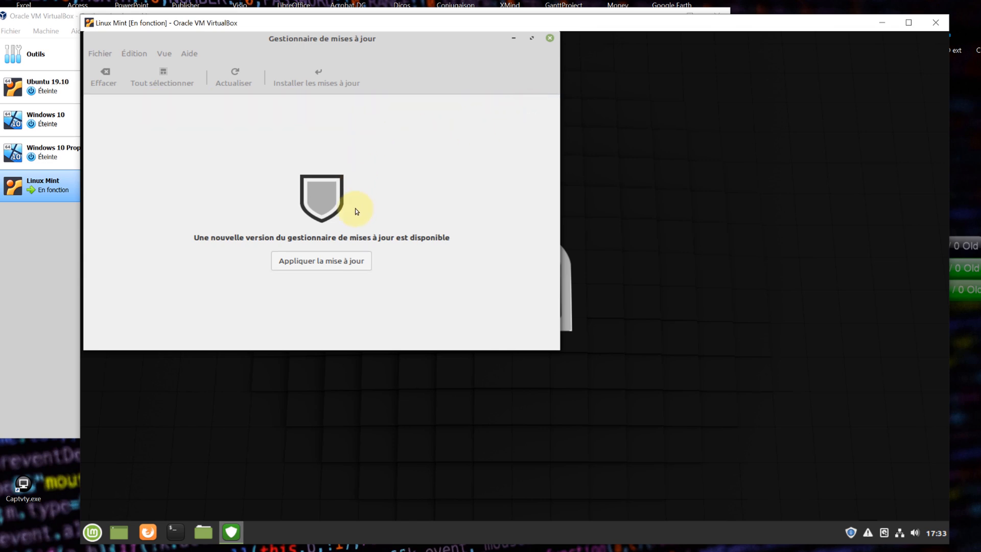
left_click(327, 261)
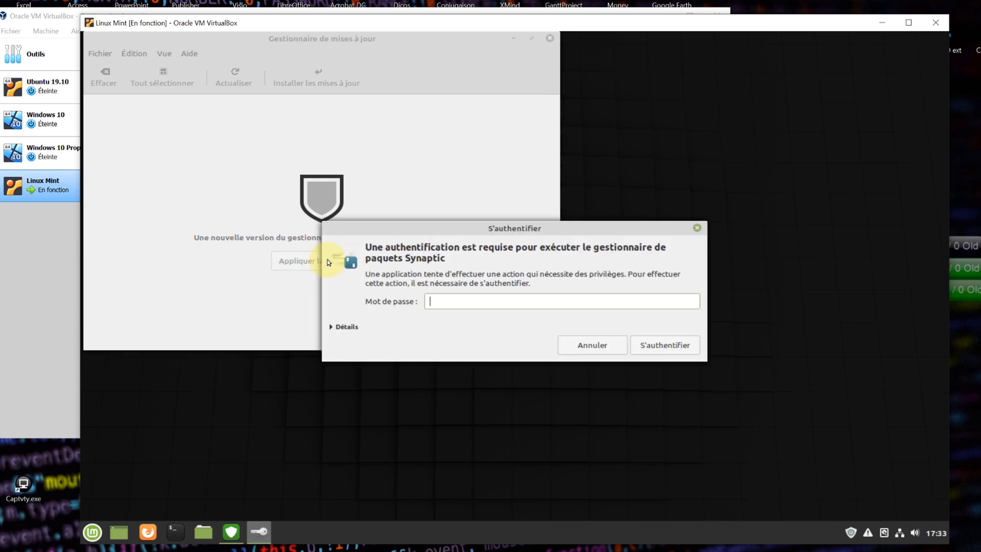
type("•••••••••")
key("Return")
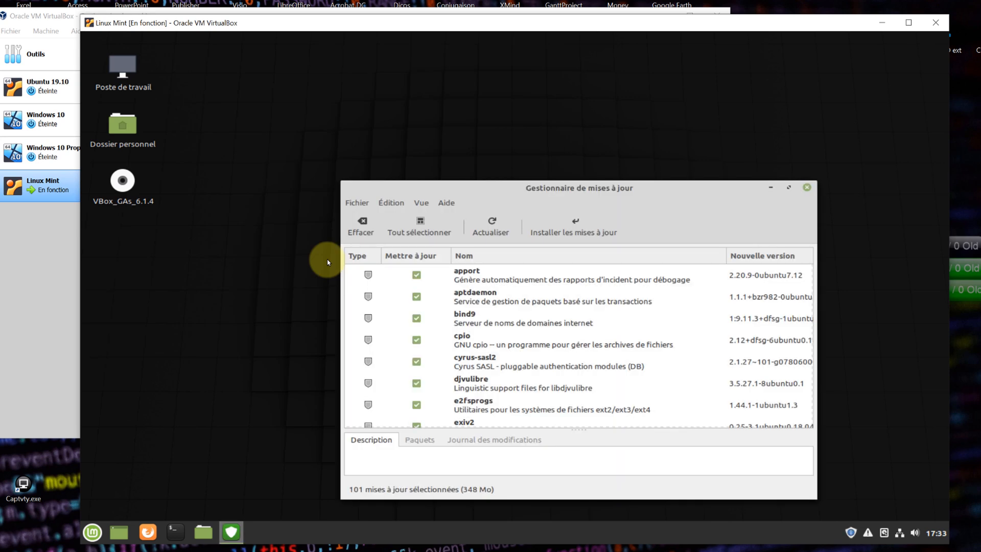
- Install the 101 selected updates with their extra packages, refresh until up to date, and close Update Manager
left_click(587, 229)
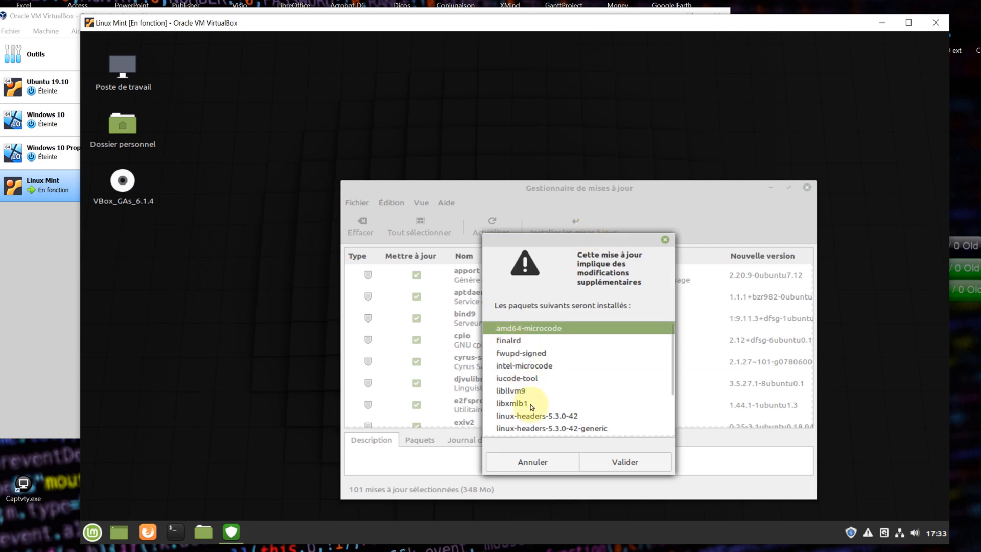
left_click(619, 469)
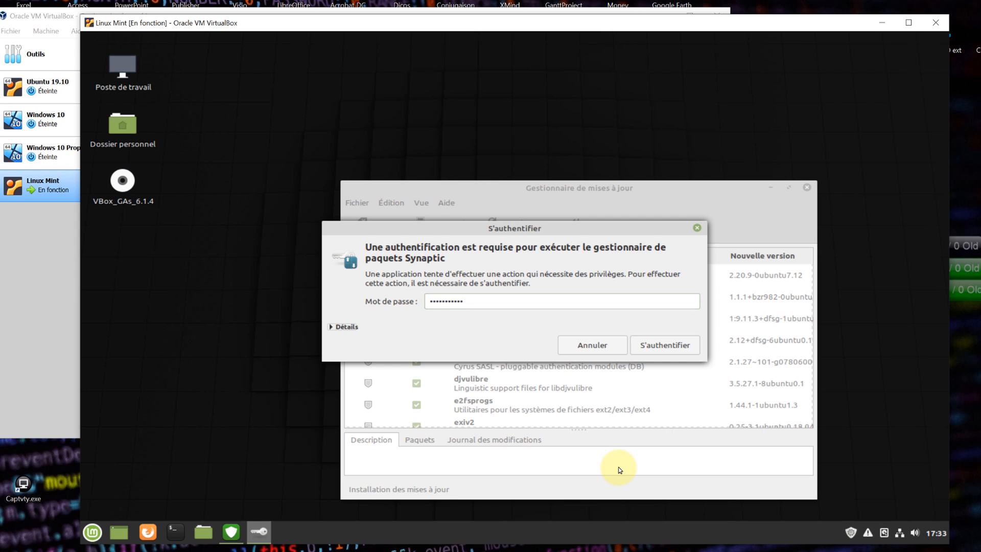
key("Return")
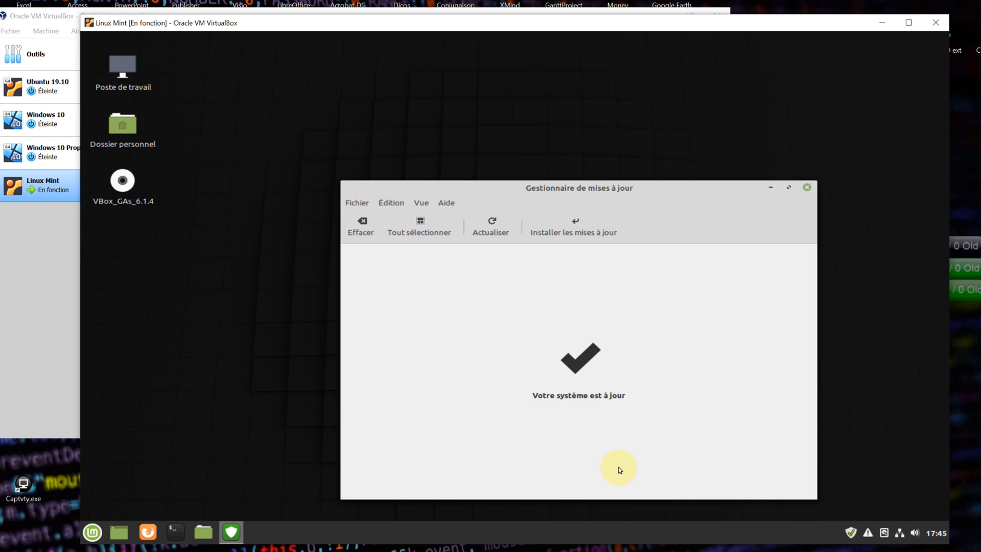
left_click(482, 227)
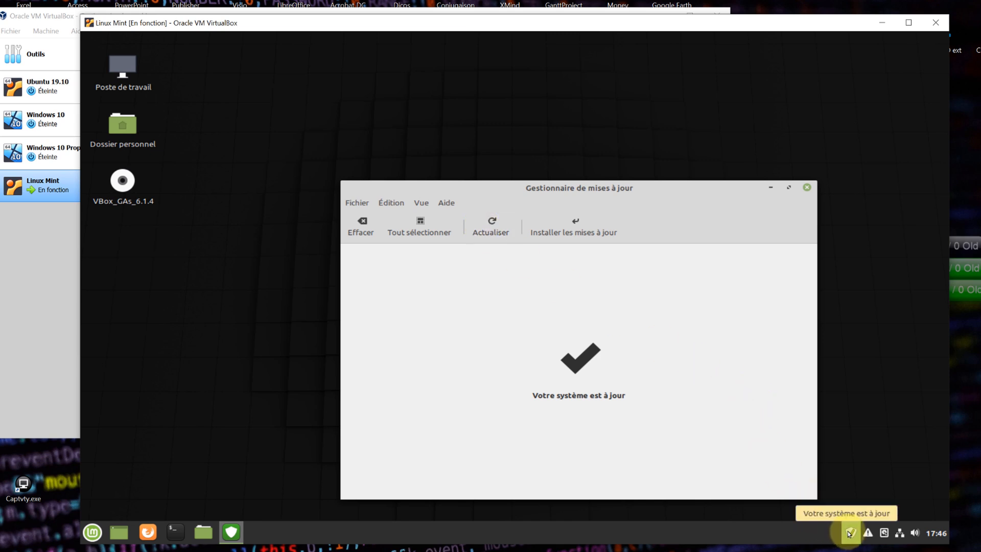
left_click(806, 189)
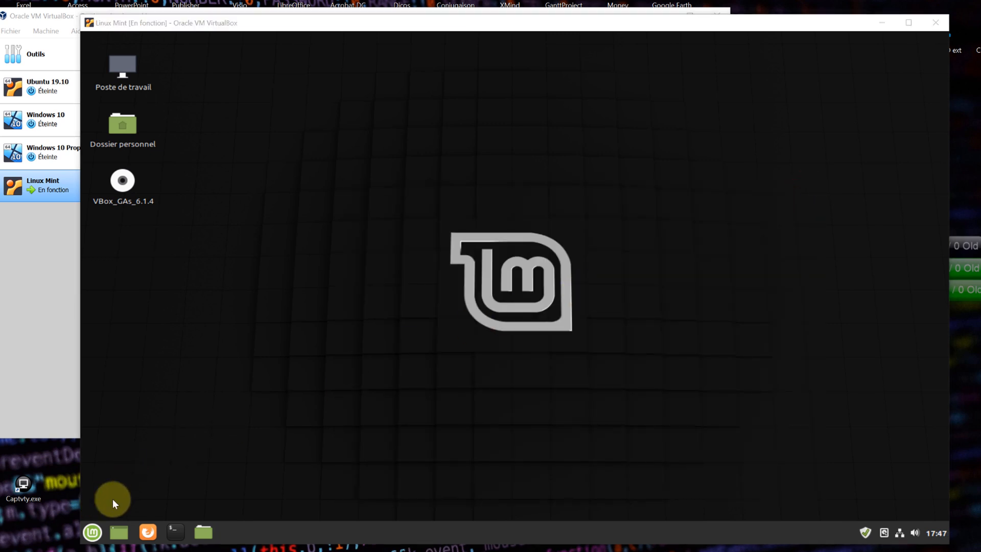
left_click(92, 532)
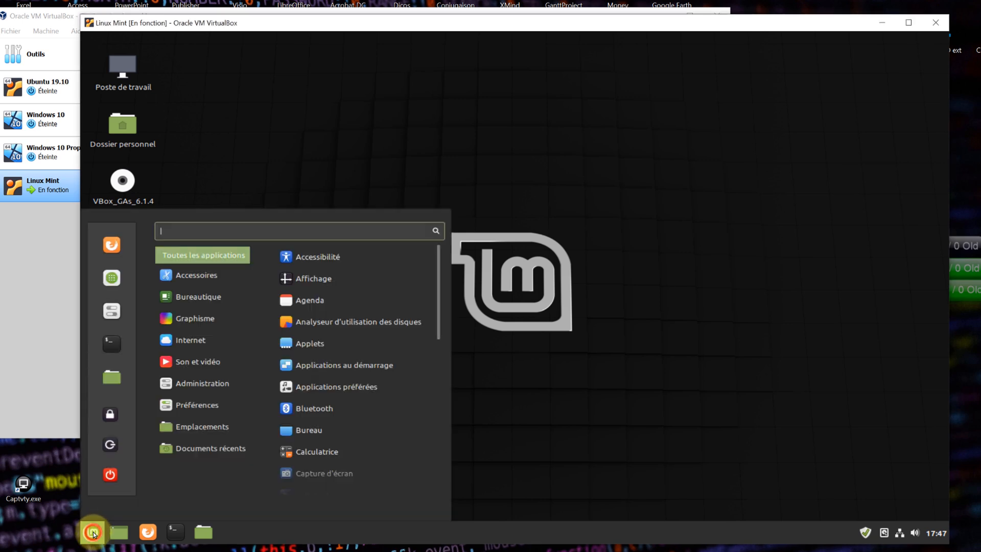
mouse_move(198, 289)
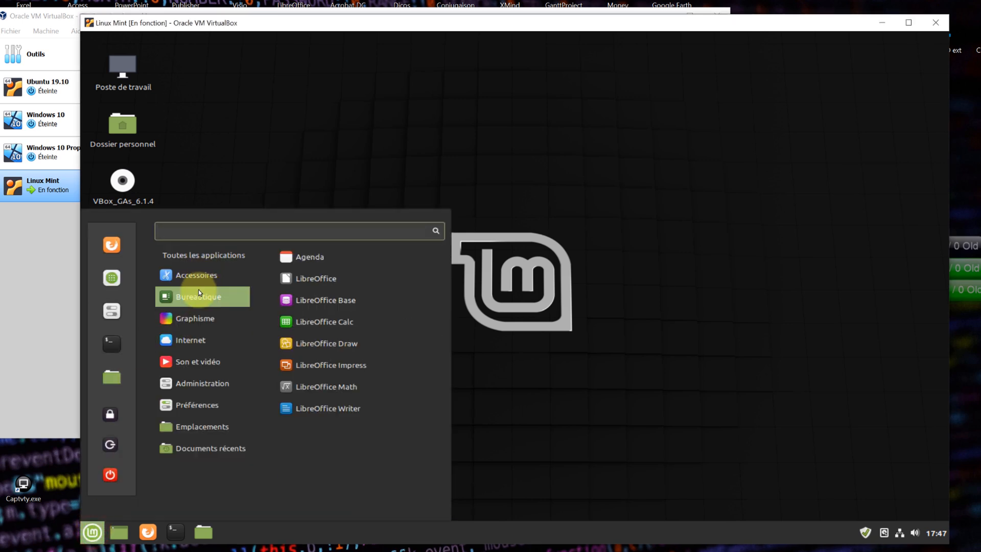
left_click(310, 278)
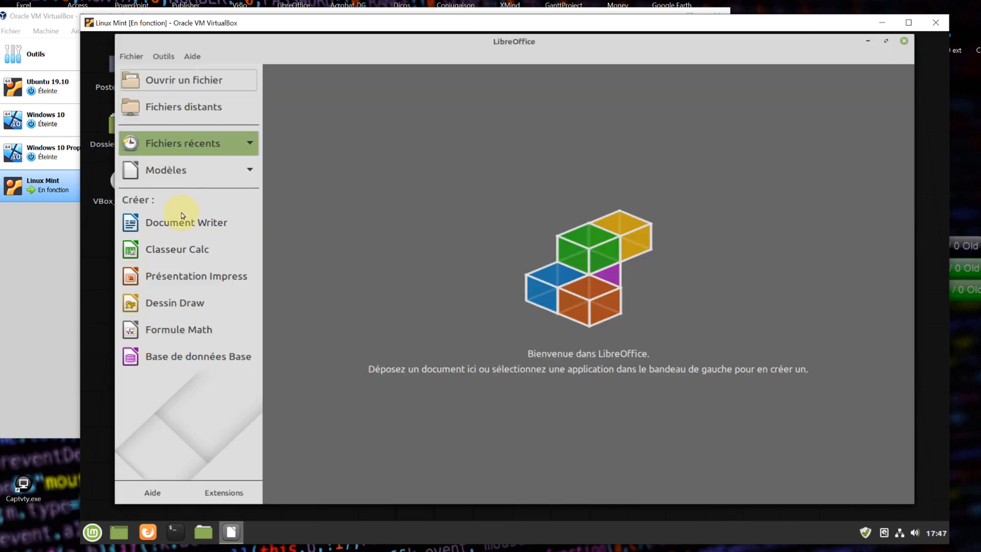
left_click(183, 217)
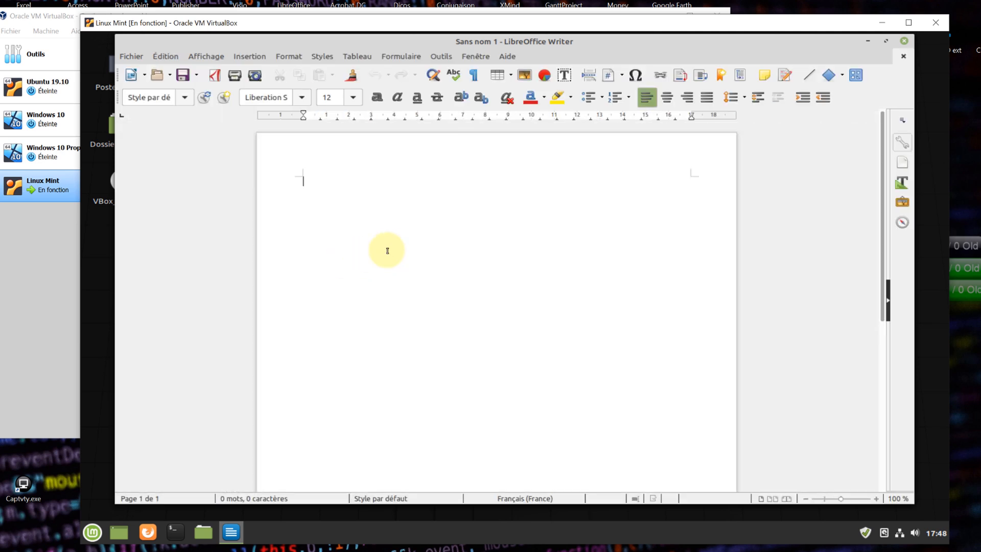
left_click(886, 41)
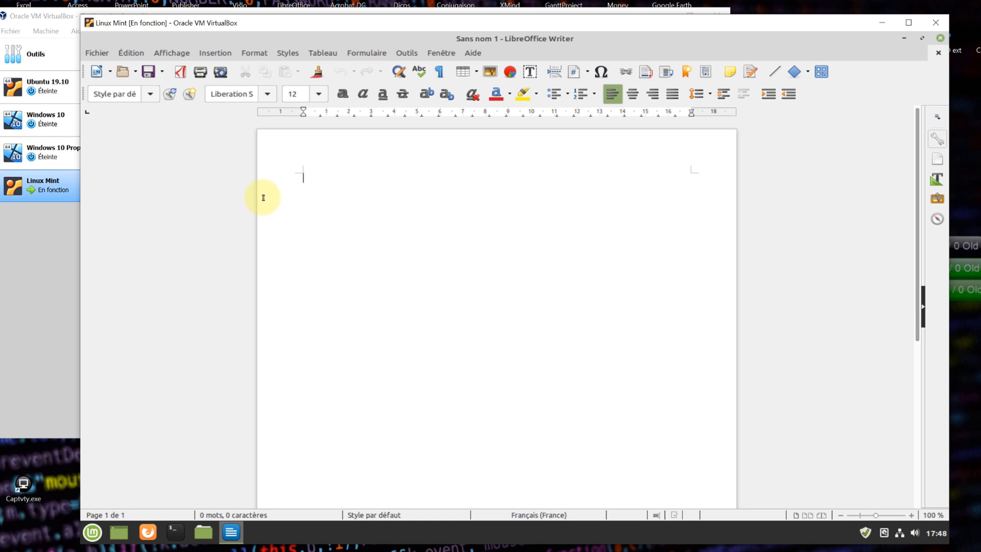
key("Return")
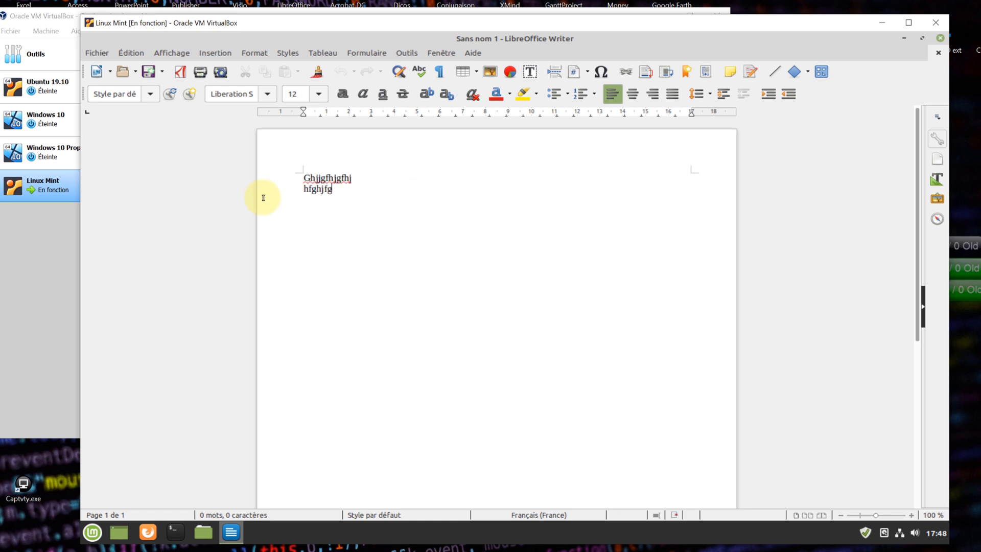
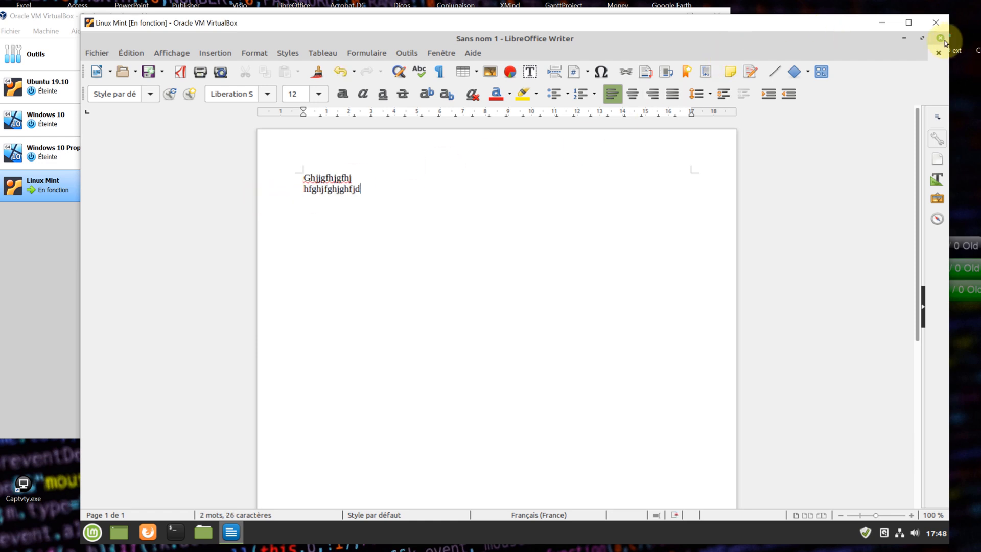
left_click(941, 40)
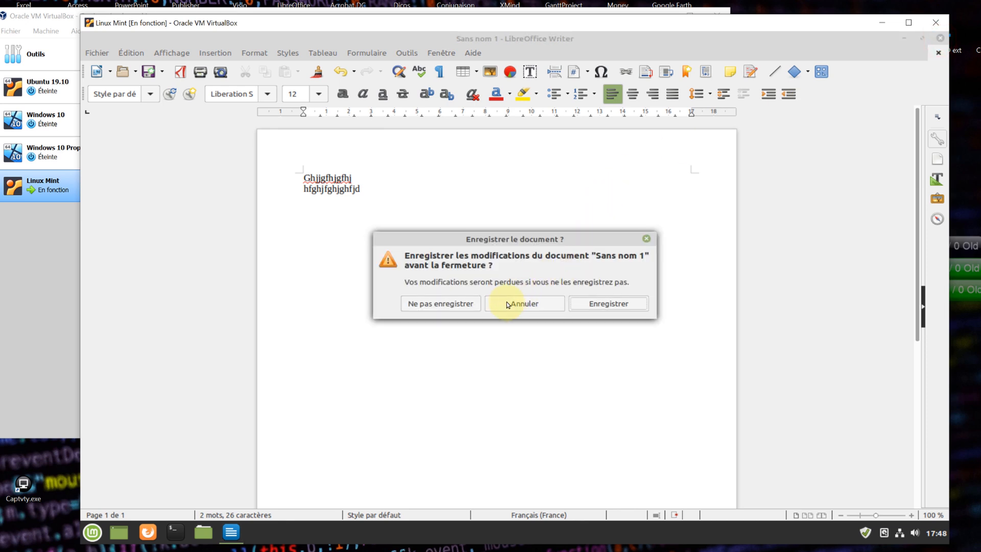
left_click(464, 307)
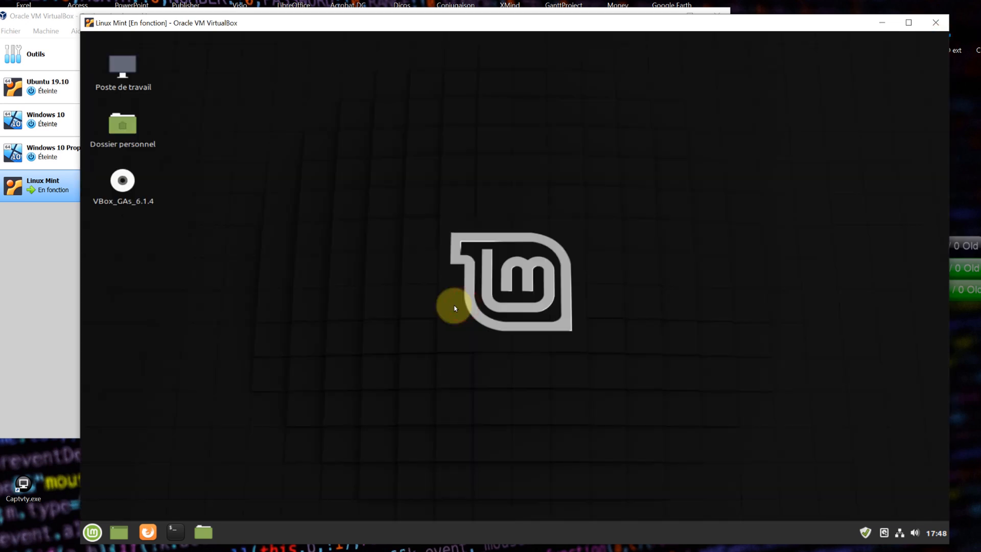
left_click(864, 531)
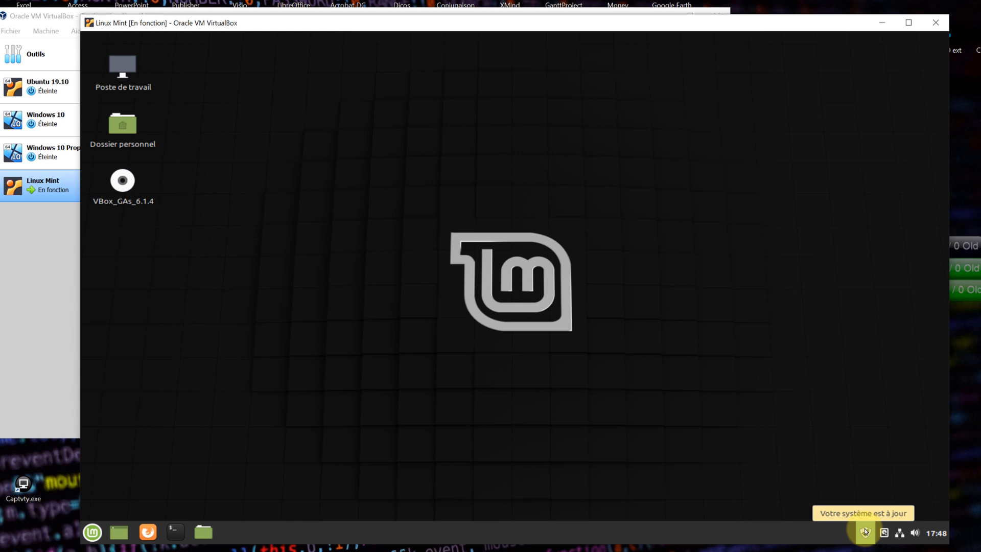
- Launch Gestionnaire de logiciels from the Mint menu, open the VLC page and click Installation
left_click(94, 534)
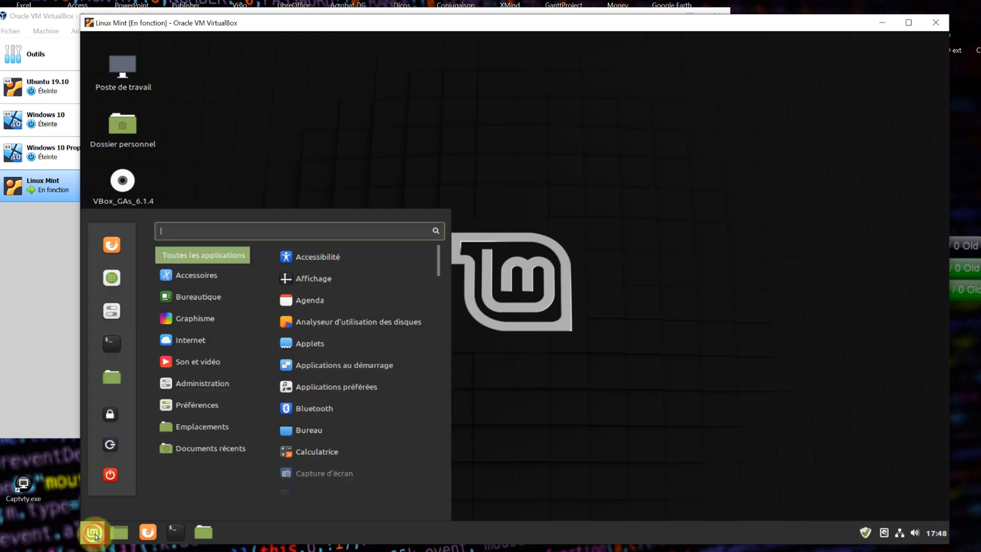
left_click(112, 277)
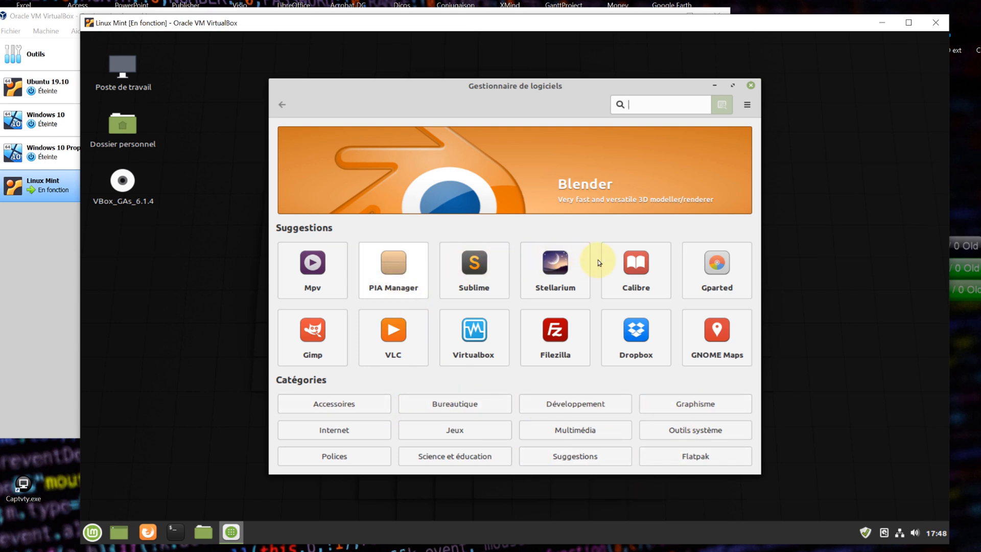
left_click(391, 333)
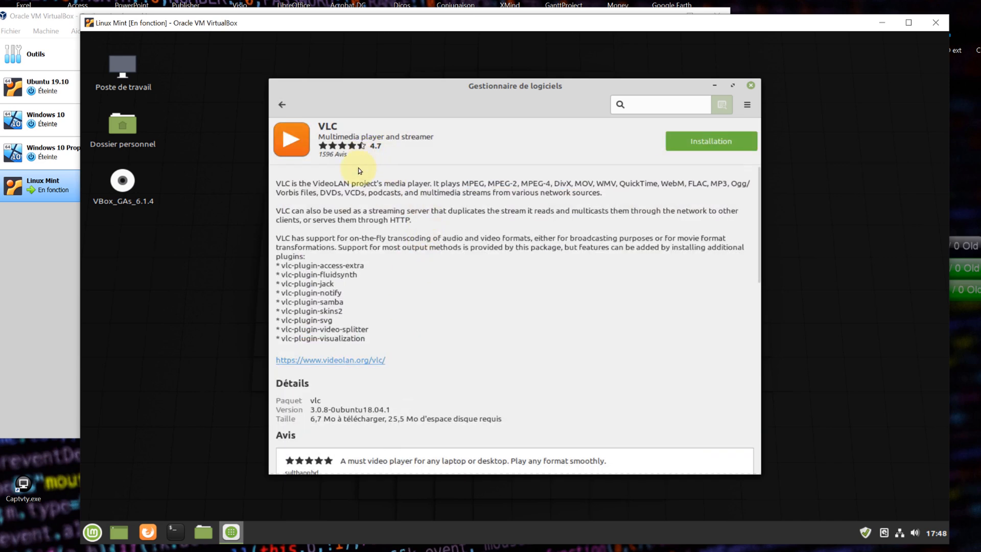
scroll(364, 265, "down", 10)
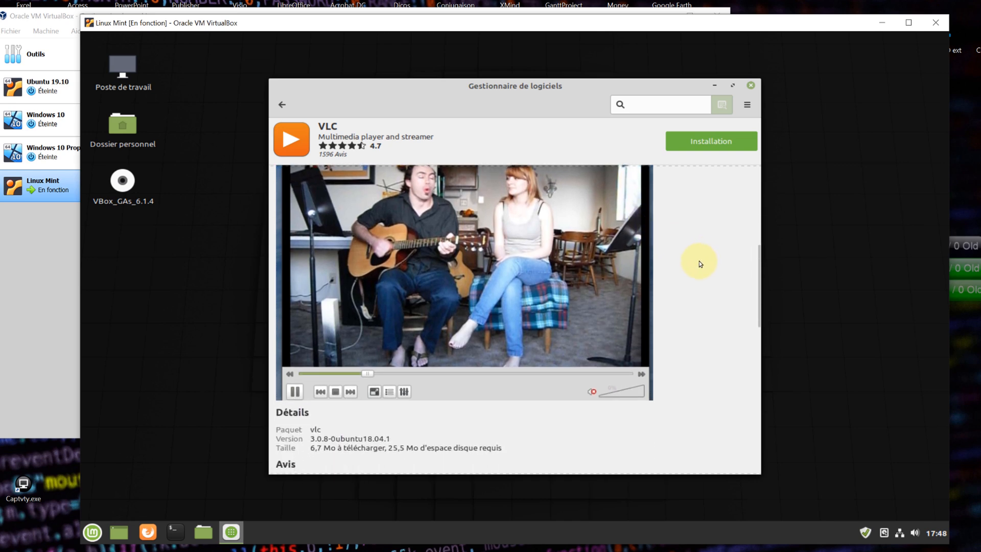
scroll(694, 269, "down", 1)
scroll(687, 278, "up", 5)
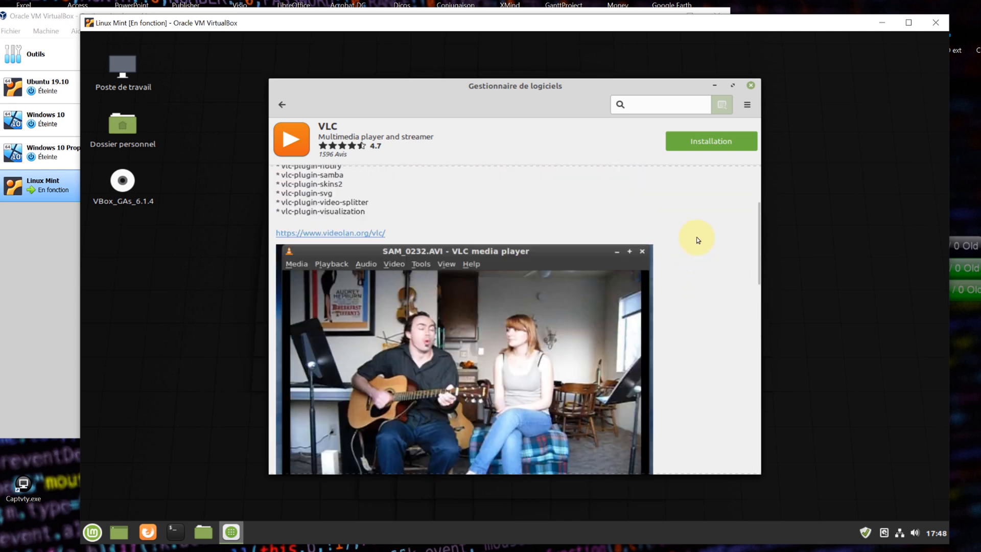
left_click(703, 142)
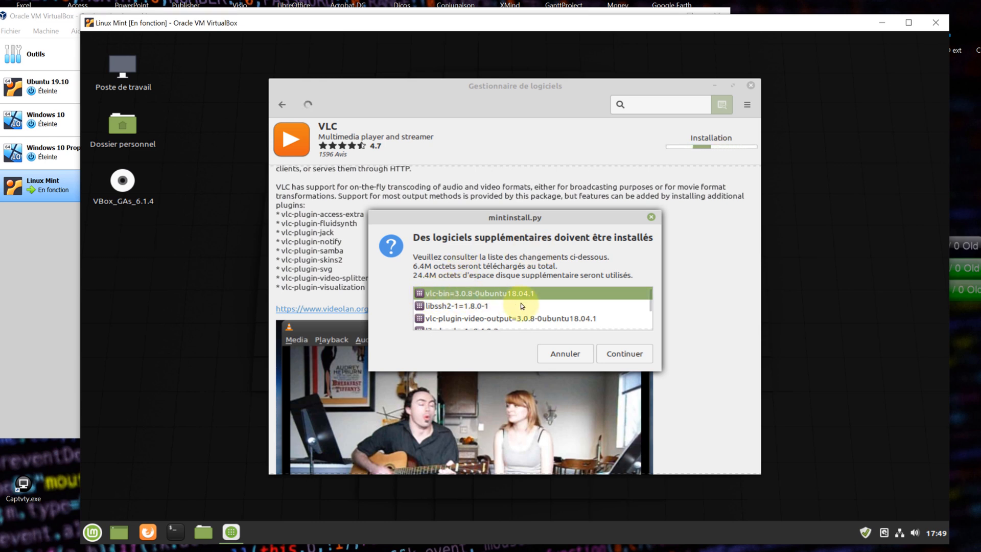
- Accept VLC's additional packages and authorize the installation with the administrator password
left_click(622, 353)
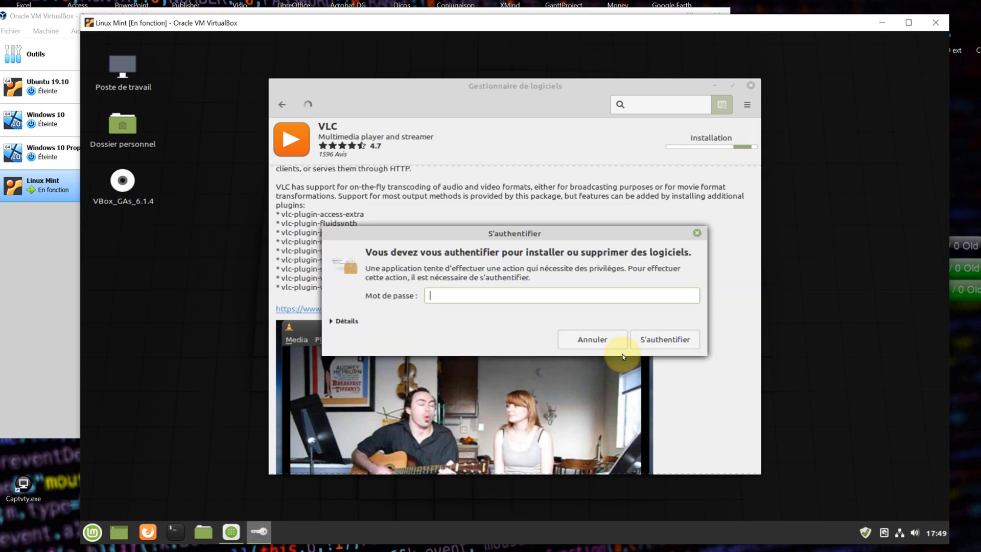
type("•••••••••••")
key("Return")
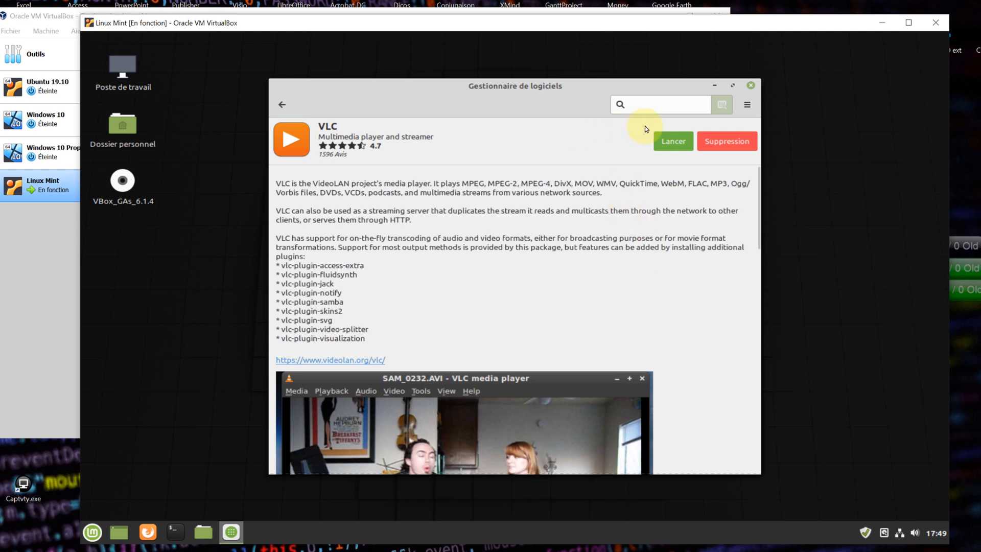
- Test-launch VLC, accept its privacy and network policy, maximize it, then close it
left_click(672, 139)
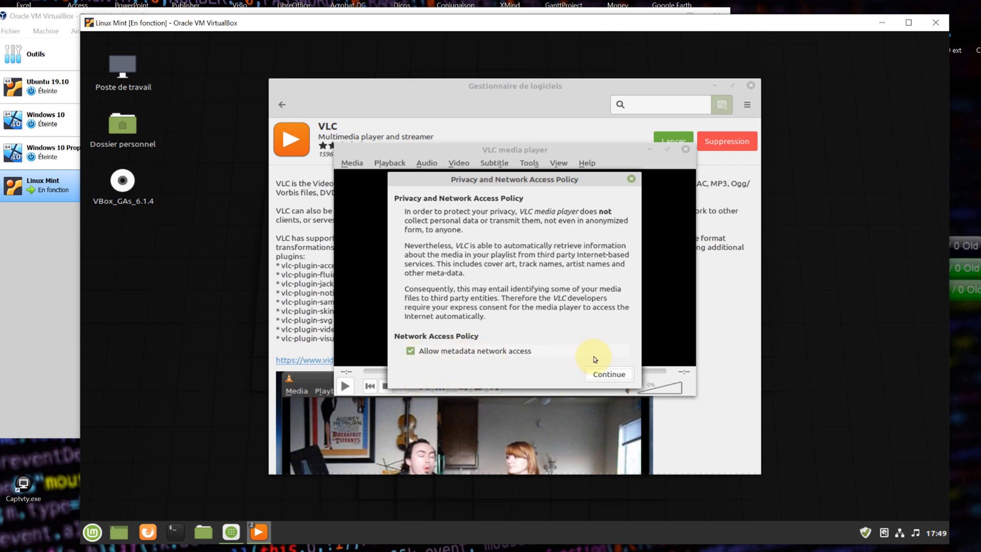
left_click(617, 378)
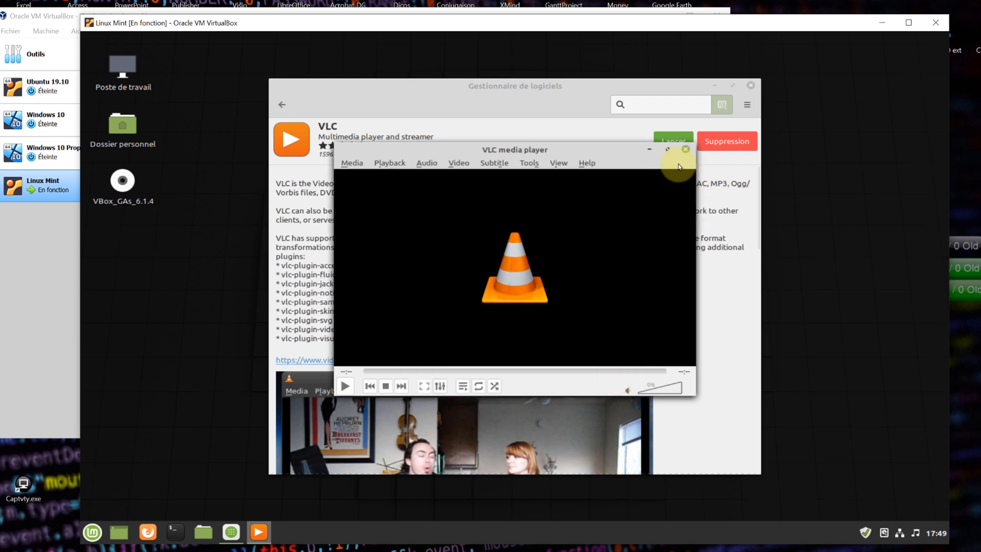
left_click(667, 150)
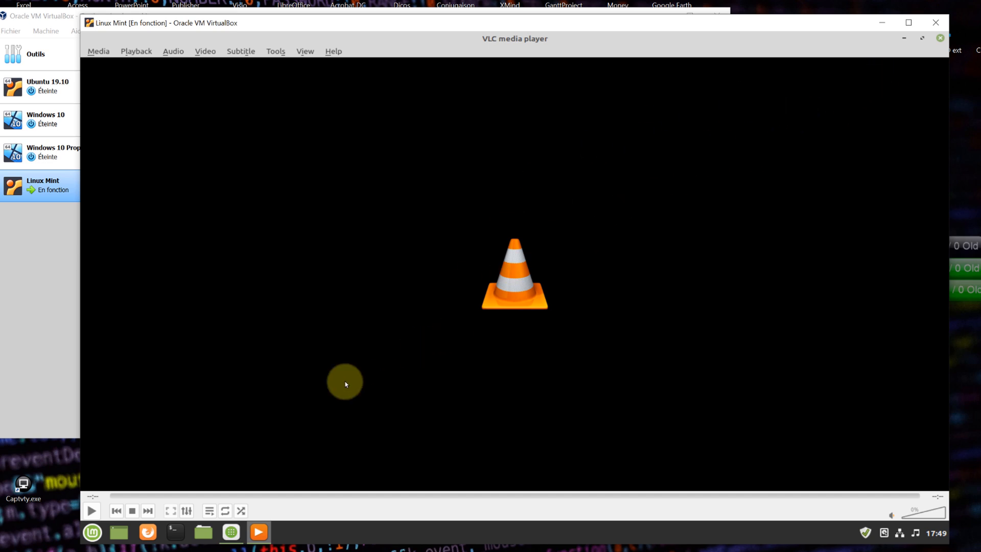
left_click(940, 40)
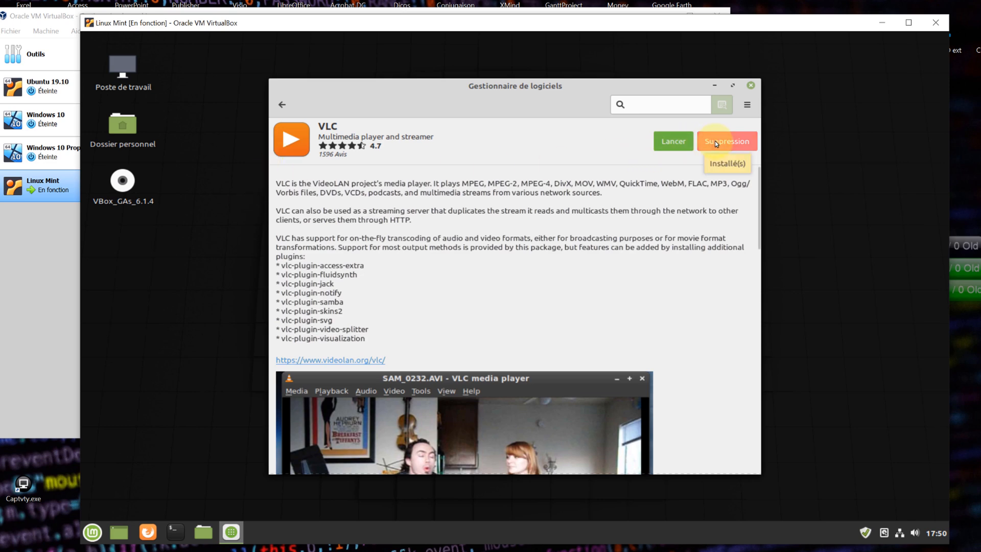
- Search 'audacity', install Audacity (Flathub) with its Flatpak components, then close Software Manager
left_click(280, 104)
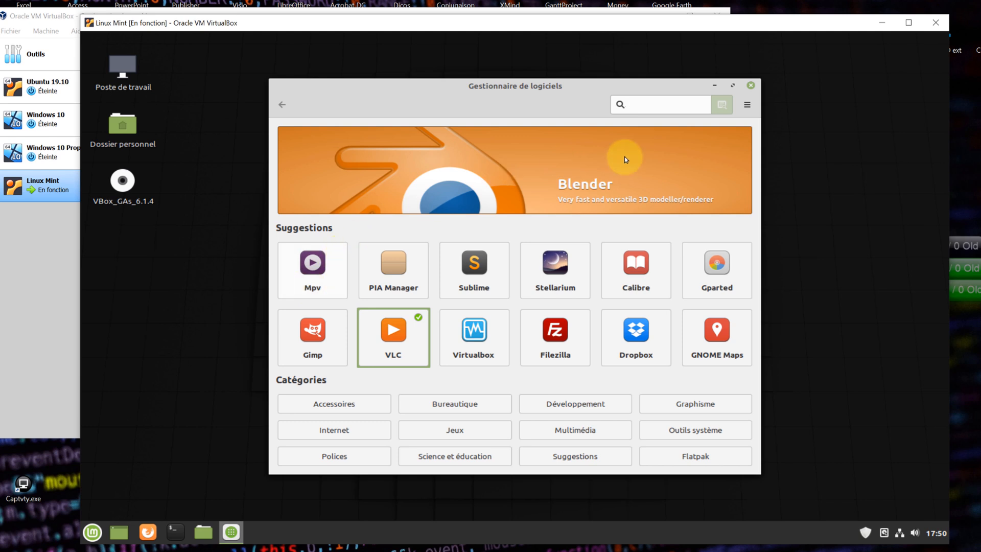
left_click(660, 107)
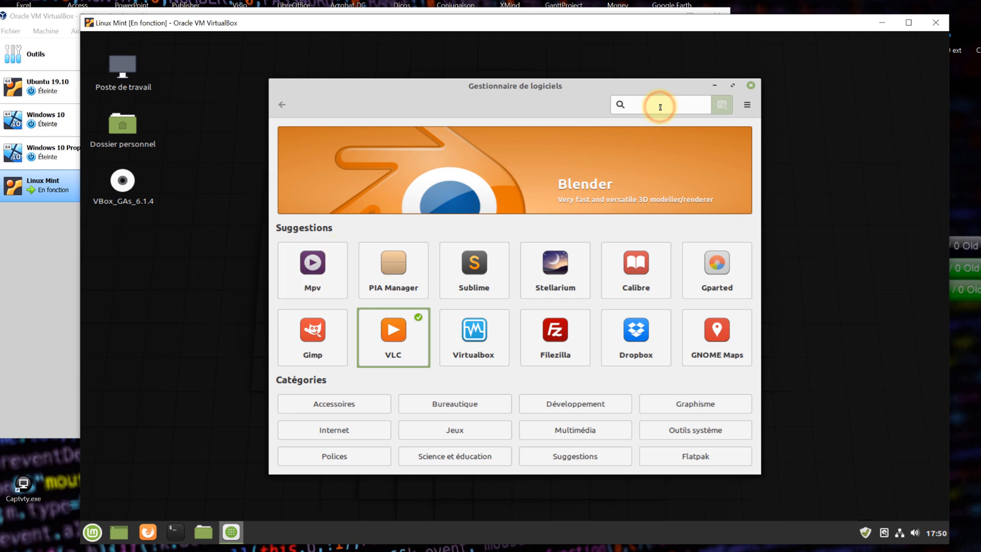
type("audacity")
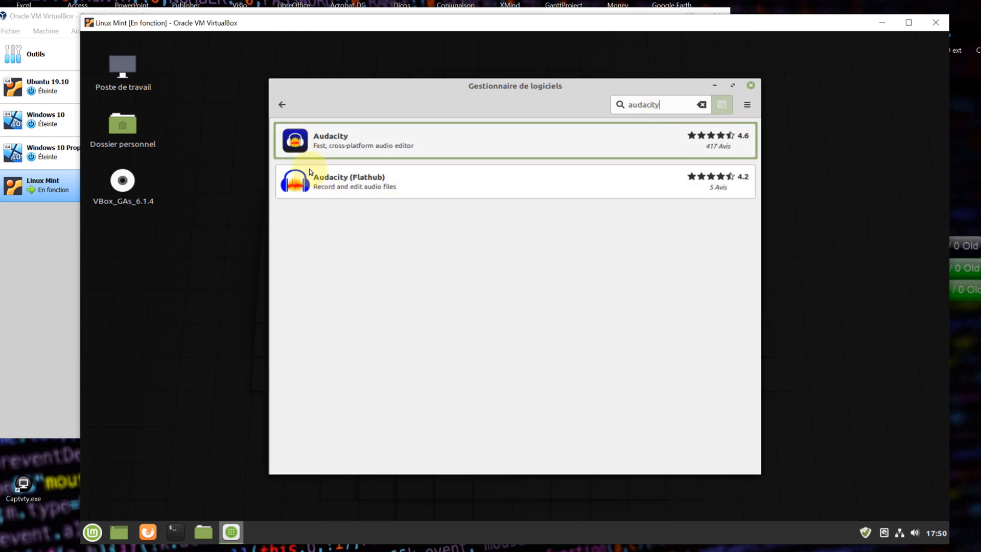
left_click(301, 189)
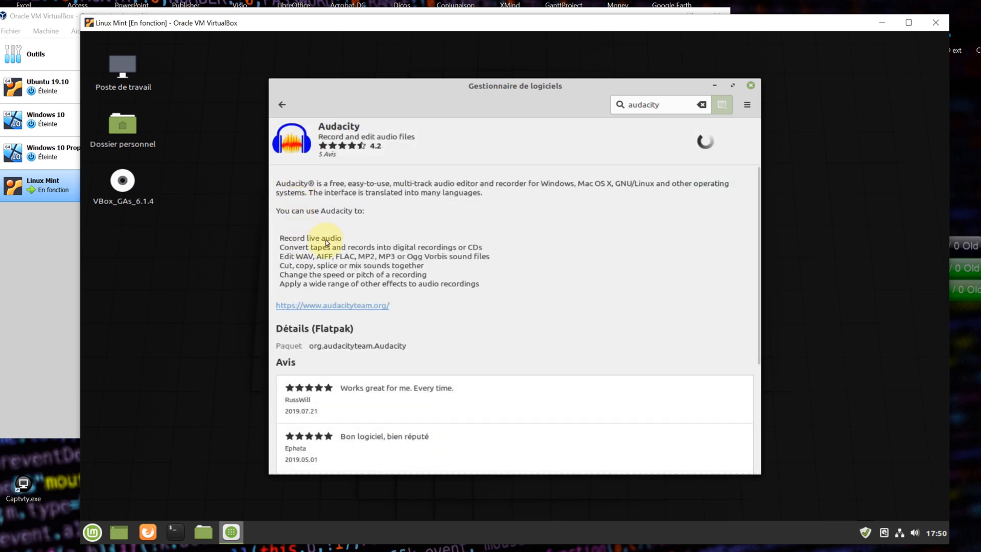
scroll(337, 256, "down", 1)
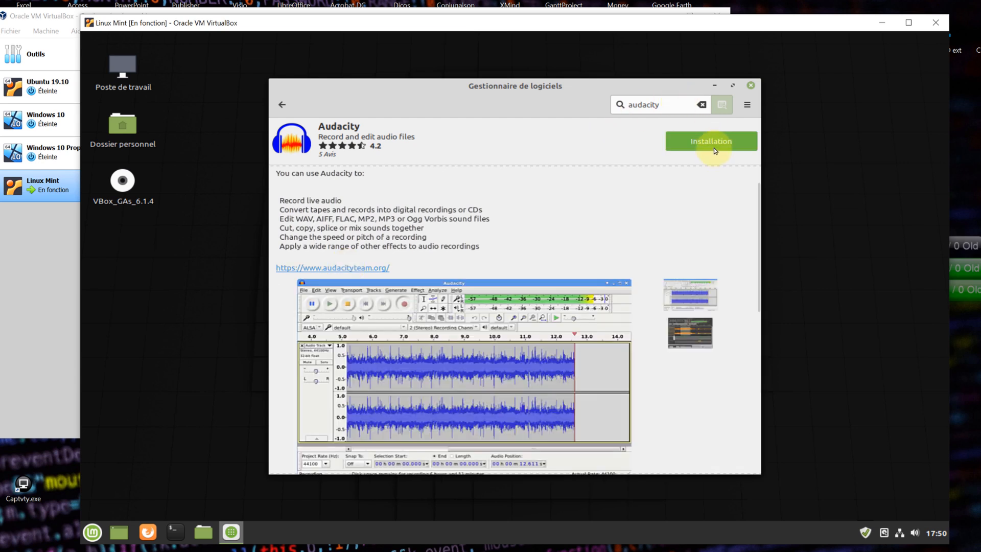
left_click(714, 145)
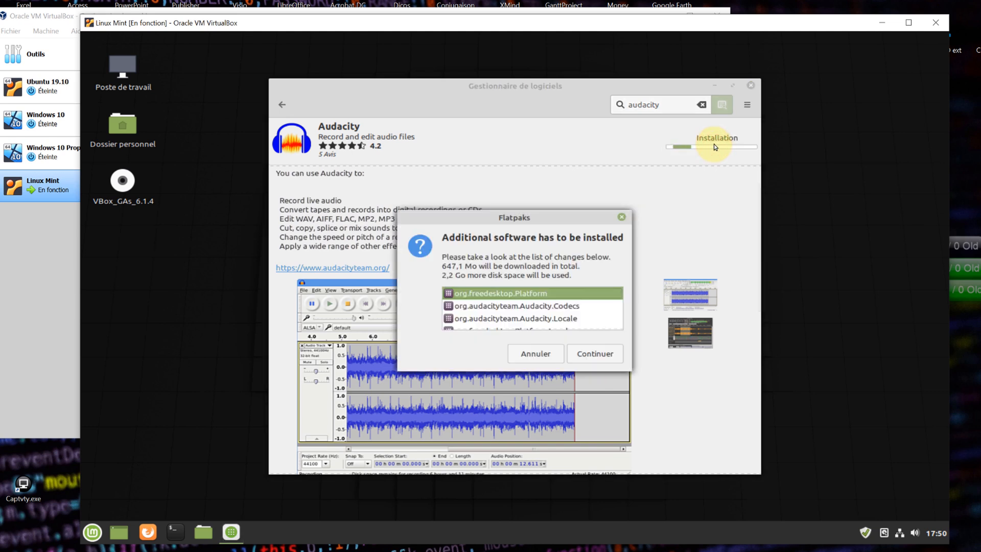
left_click(592, 355)
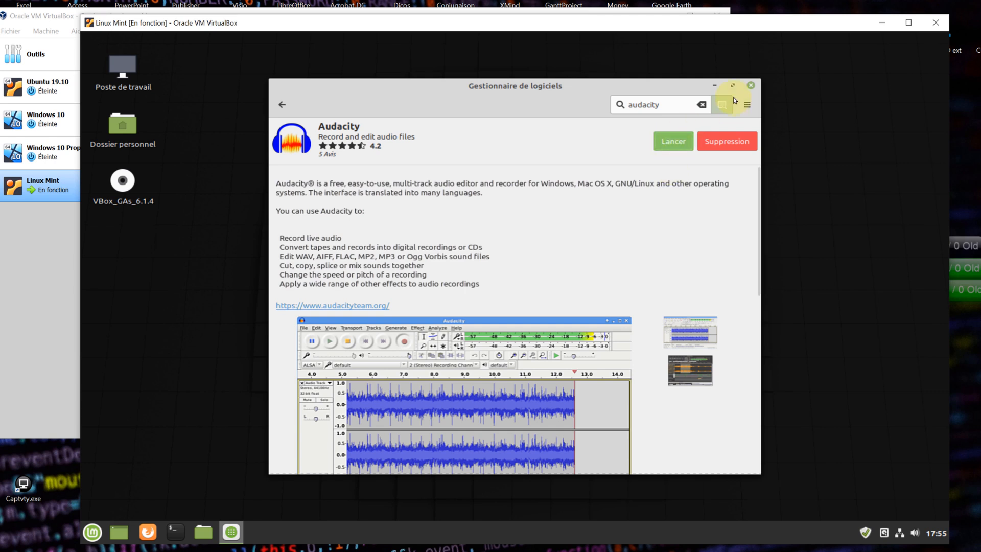
left_click(750, 87)
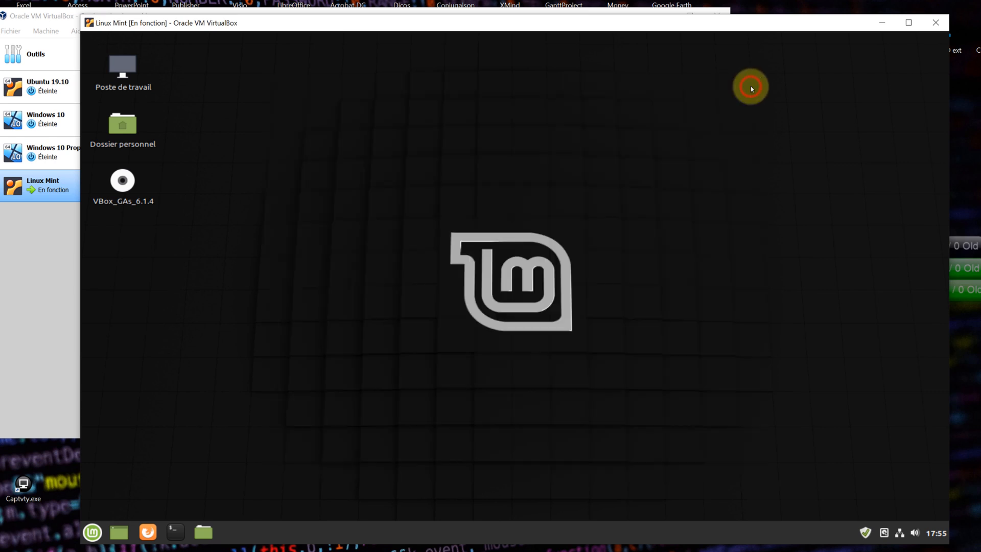
- Browse the Accessoires and Bureautique menus, then launch Firefox from the panel and maximize it
left_click(92, 532)
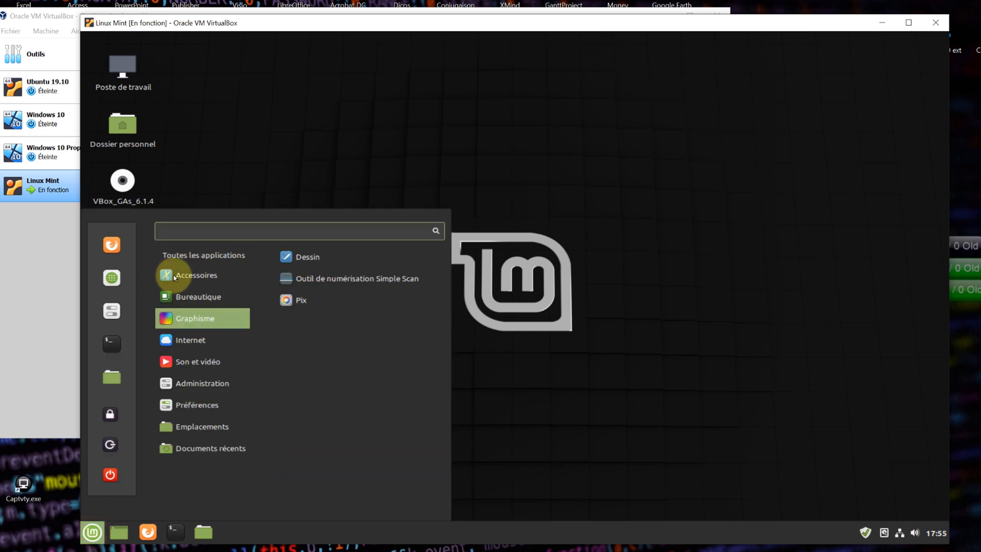
mouse_move(197, 275)
mouse_move(204, 306)
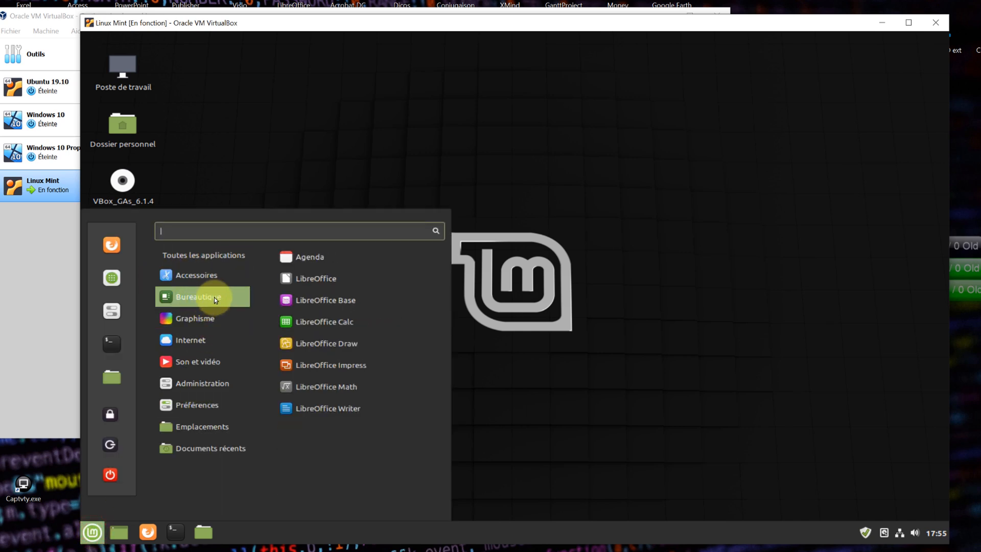
left_click(261, 181)
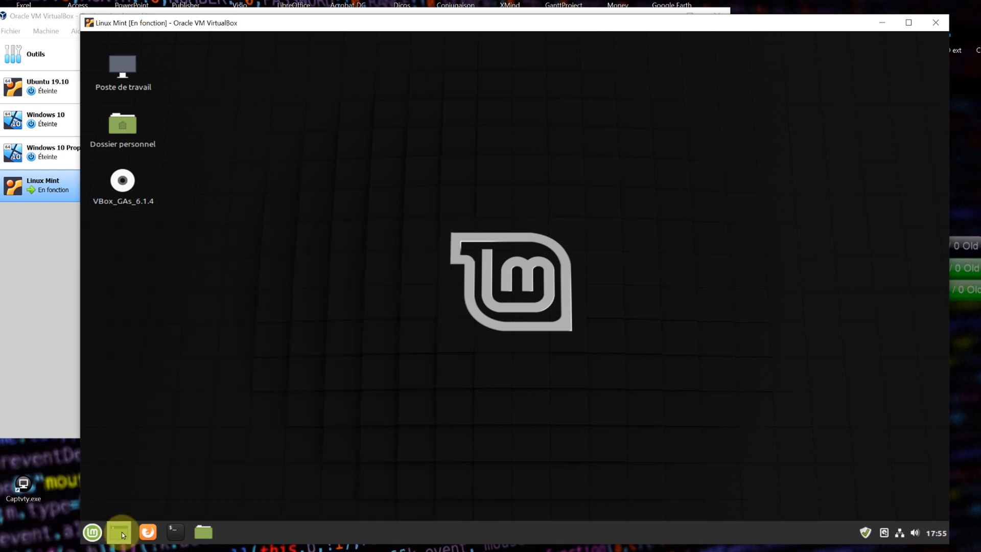
left_click(148, 532)
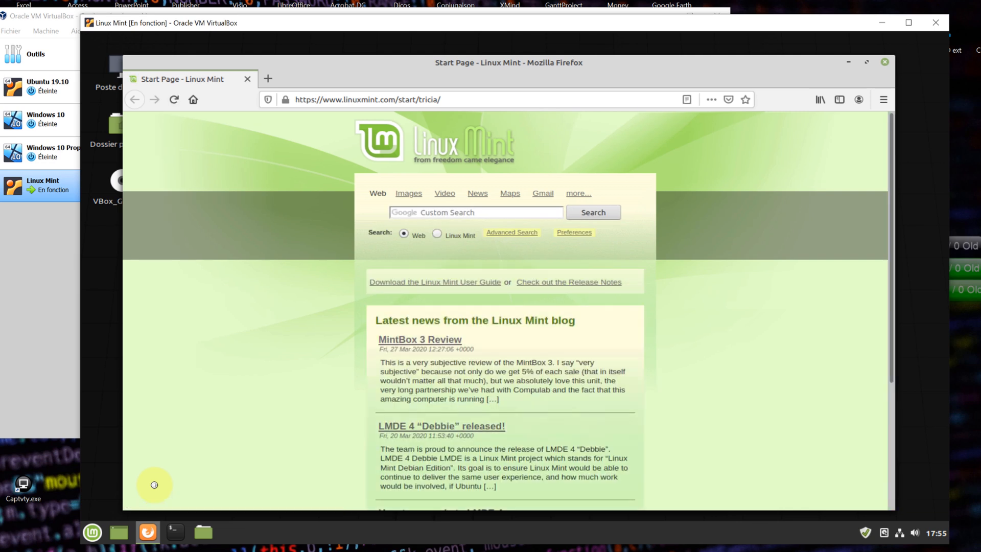
left_click(866, 62)
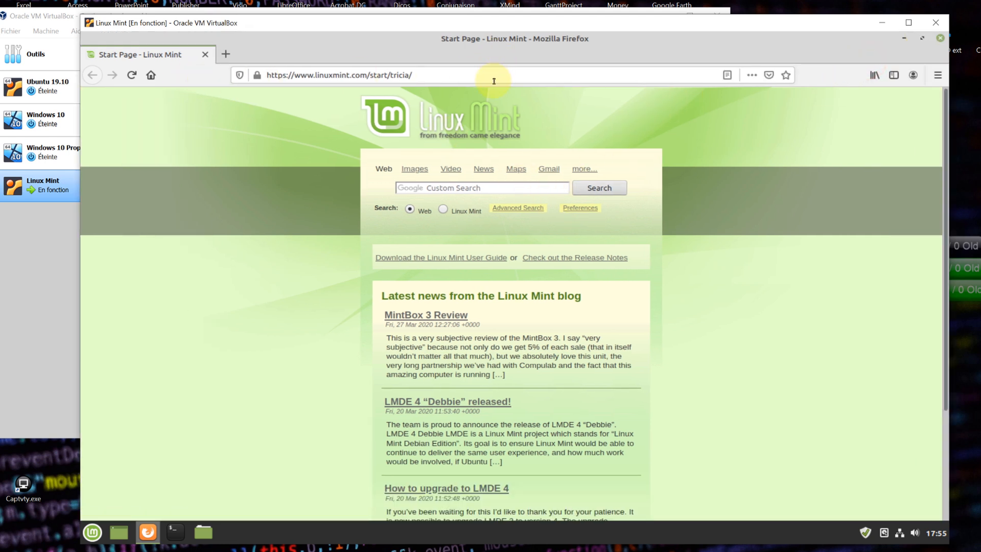
- Search 'sitetechnofr page perso' from the address bar and open the Sitetechno.fr Bienvenue result
left_click(455, 75)
triple_click(455, 76)
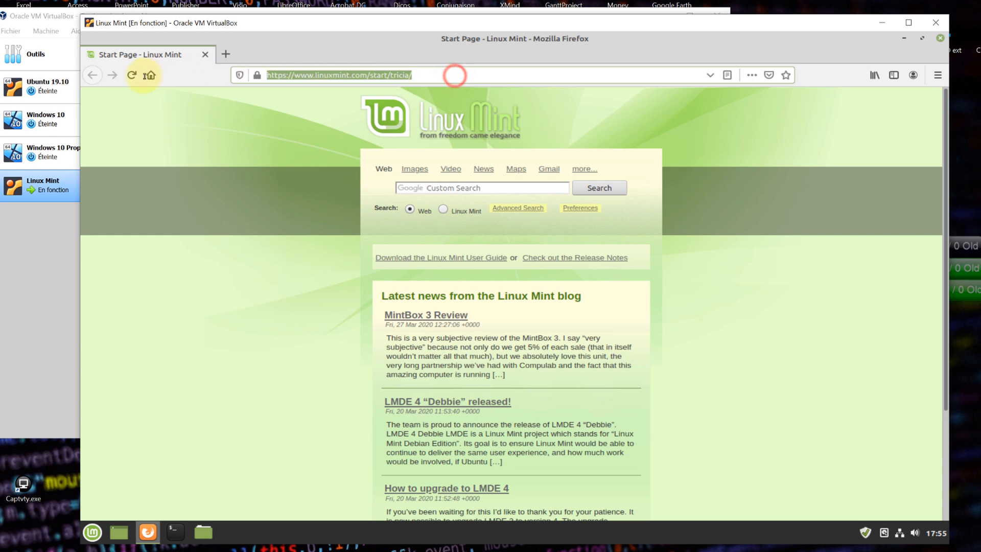
type("sitete")
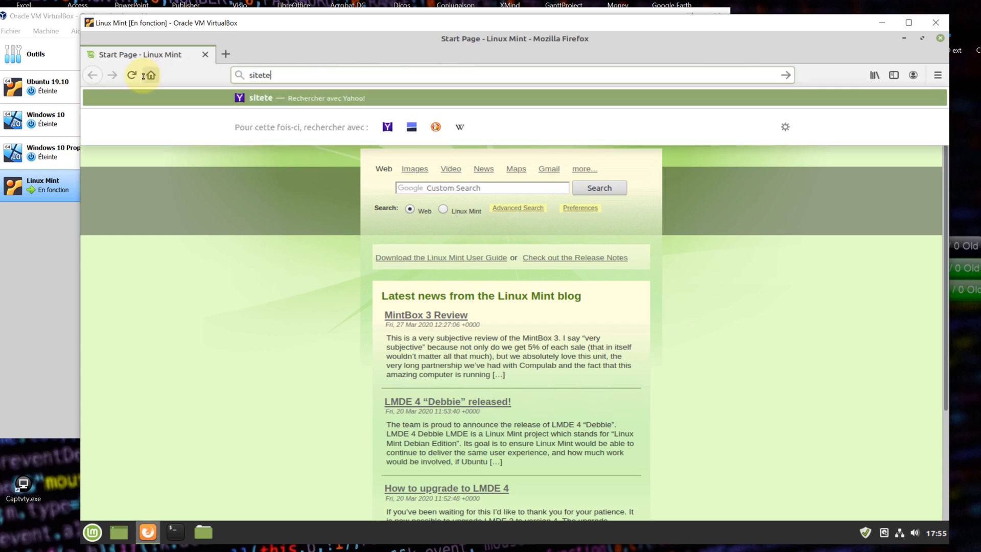
type("chnofr ")
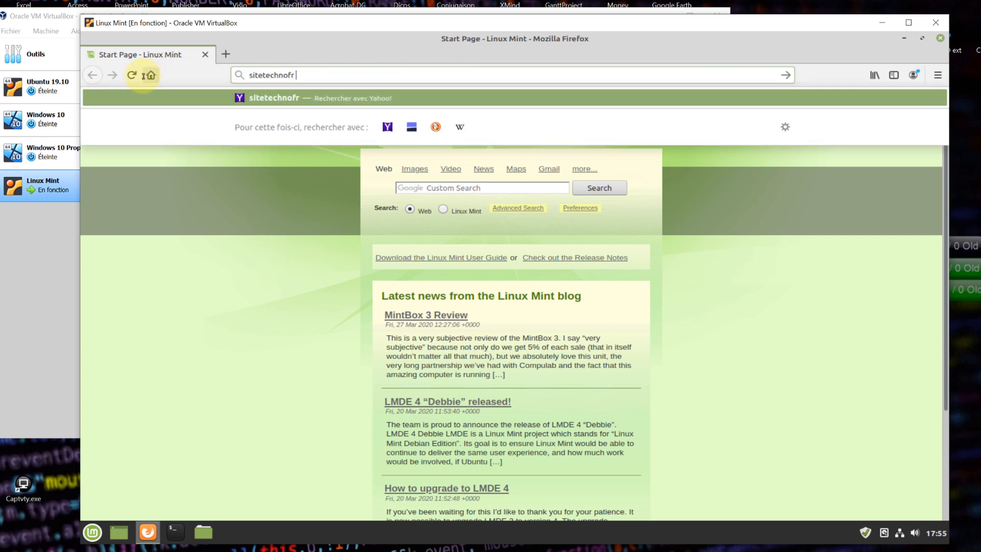
type("page perso")
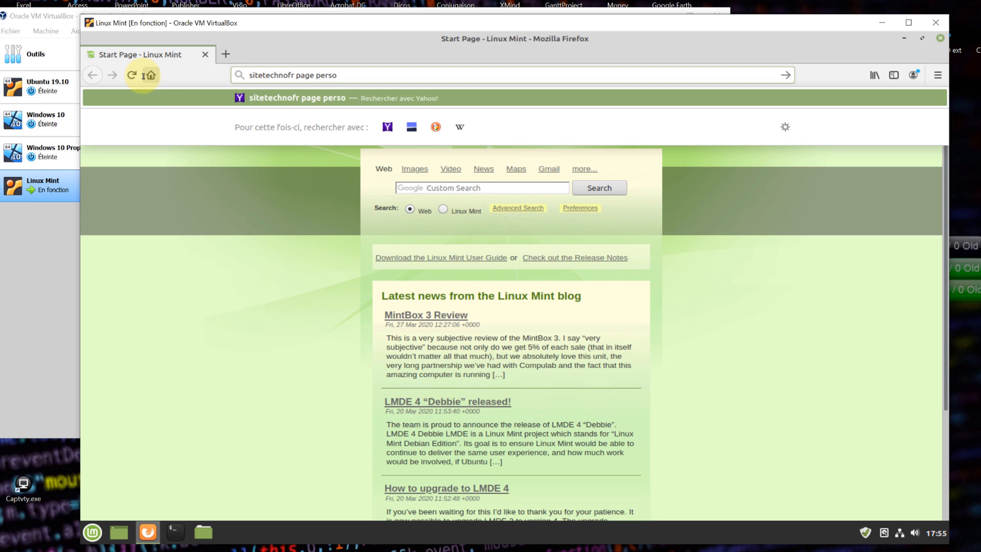
key("Return")
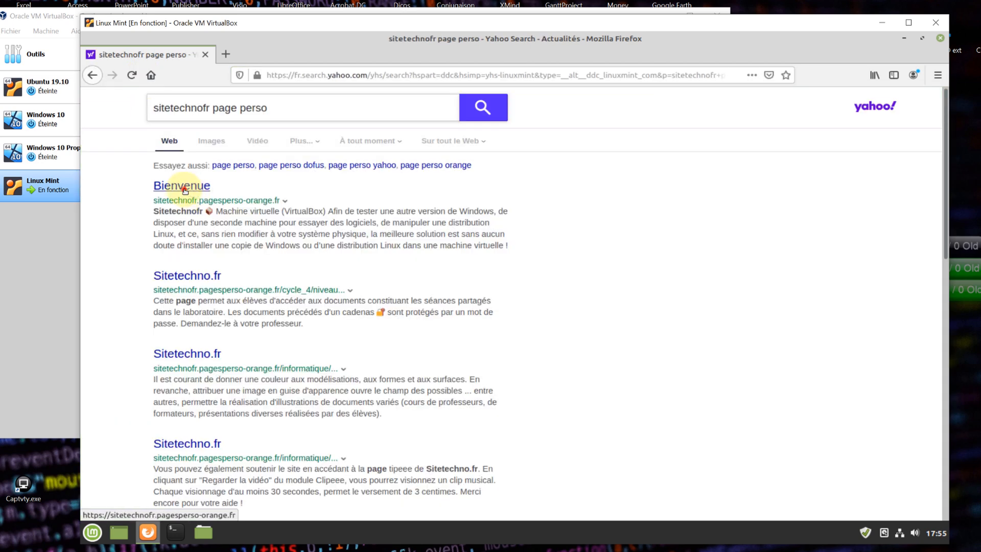
left_click(187, 190)
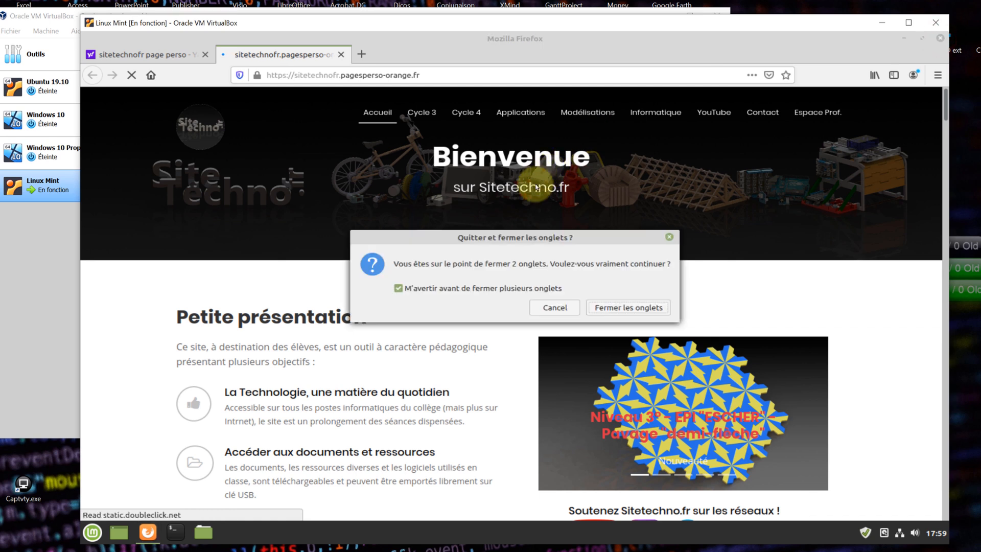
- Confirm 'Fermer les onglets' to quit Firefox, then power off the Linux Mint guest with 'Éteindre'
left_click(611, 309)
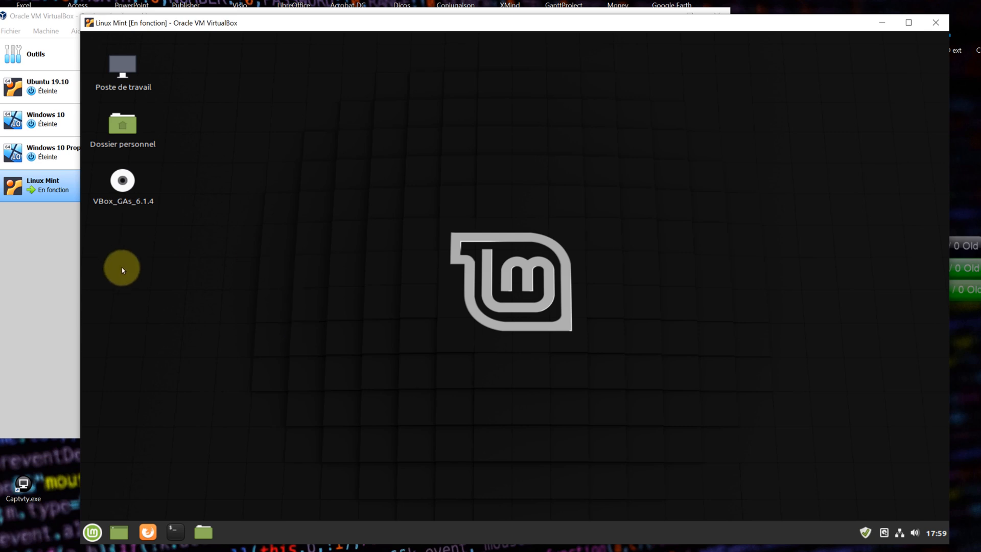
left_click(93, 533)
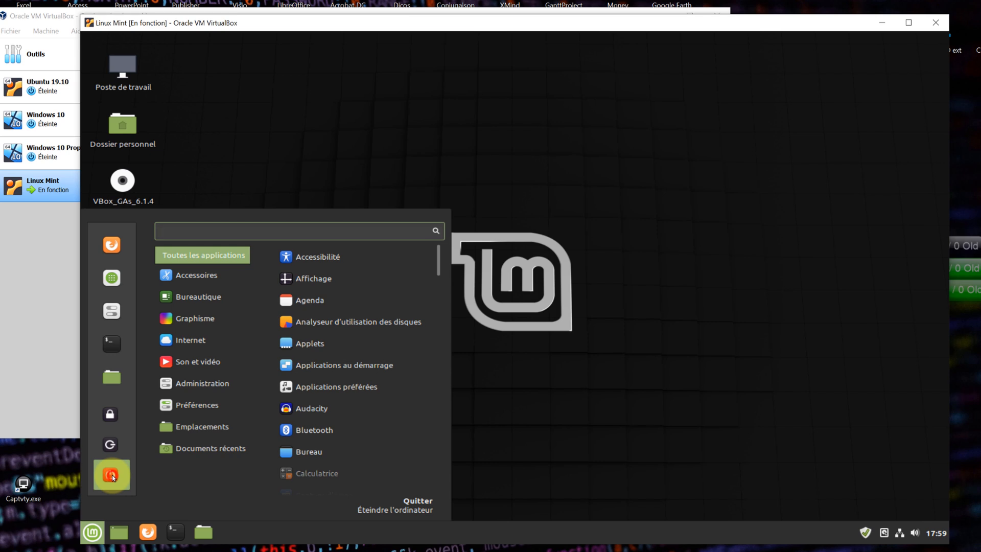
left_click(112, 475)
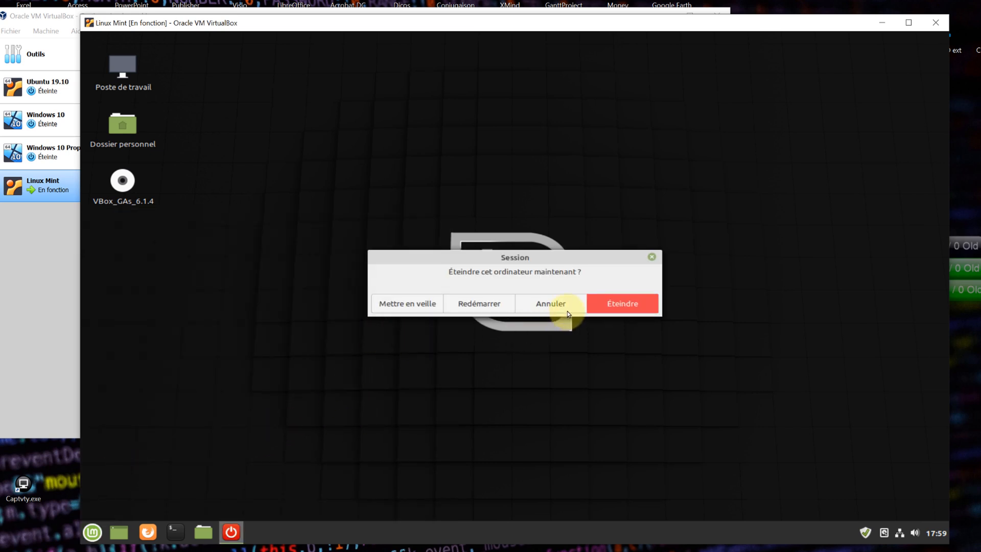
left_click(618, 304)
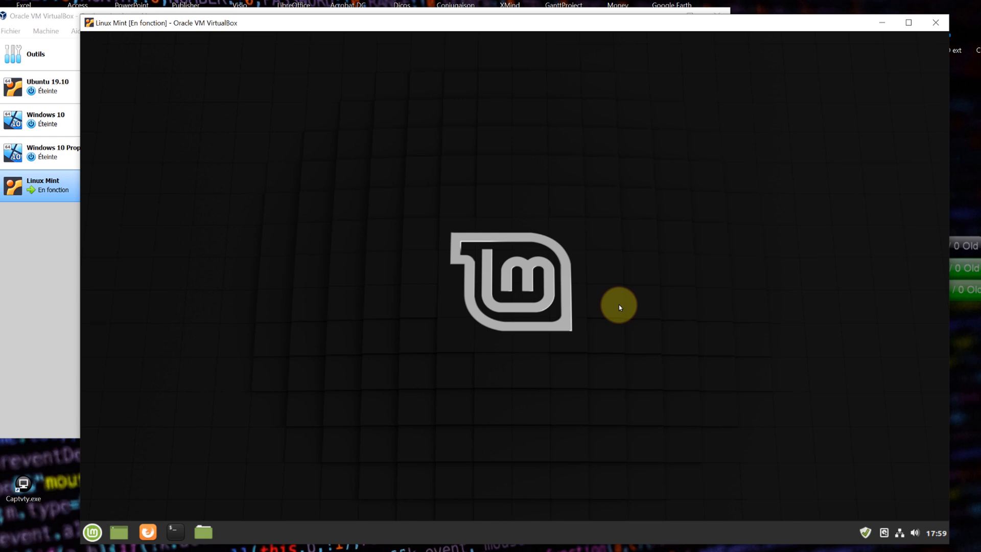